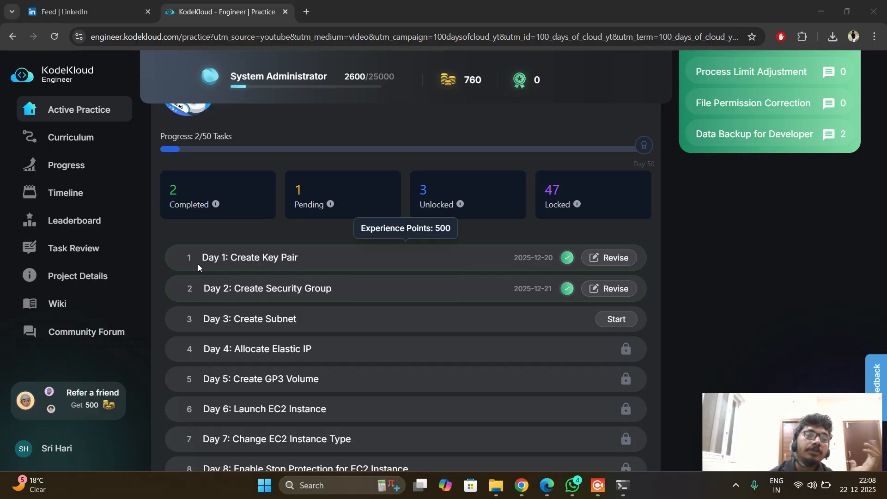
# - Start the Day 3: Create Subnet task, ending the lab session already in progress to provision this one
pyautogui.moveTo(199, 258); pyautogui.dragTo(275, 254)
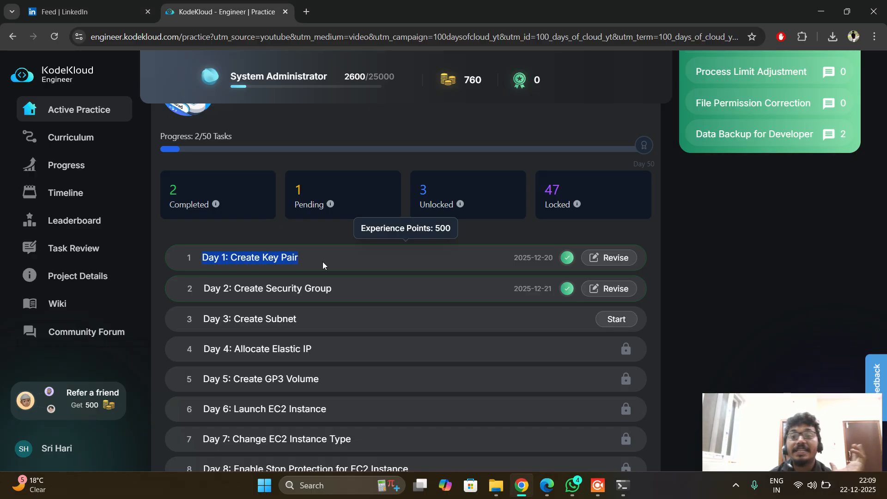
pyautogui.click(748, 425)
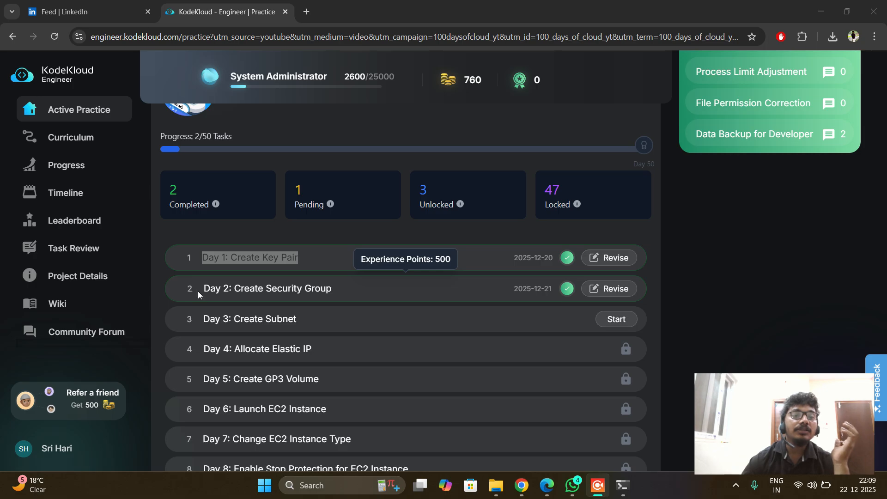
pyautogui.click(231, 286)
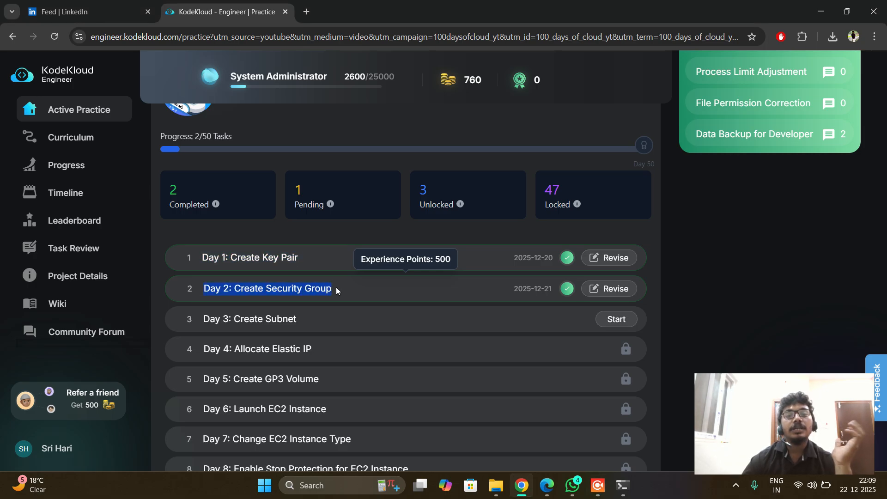
pyautogui.click(204, 321)
pyautogui.moveTo(294, 318); pyautogui.dragTo(303, 320)
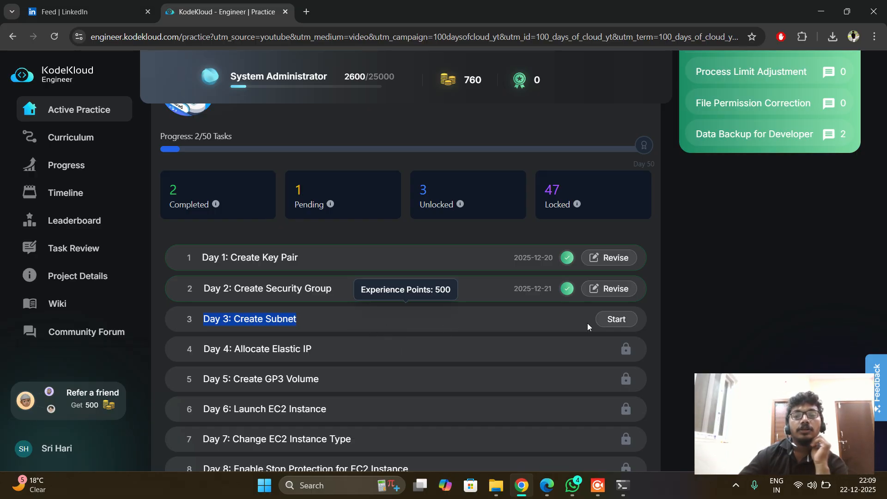
pyautogui.click(627, 320)
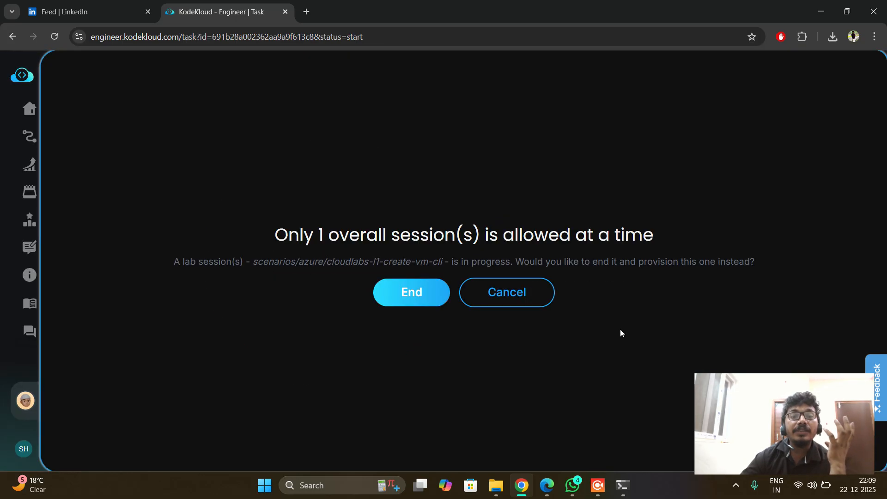
pyautogui.click(416, 300)
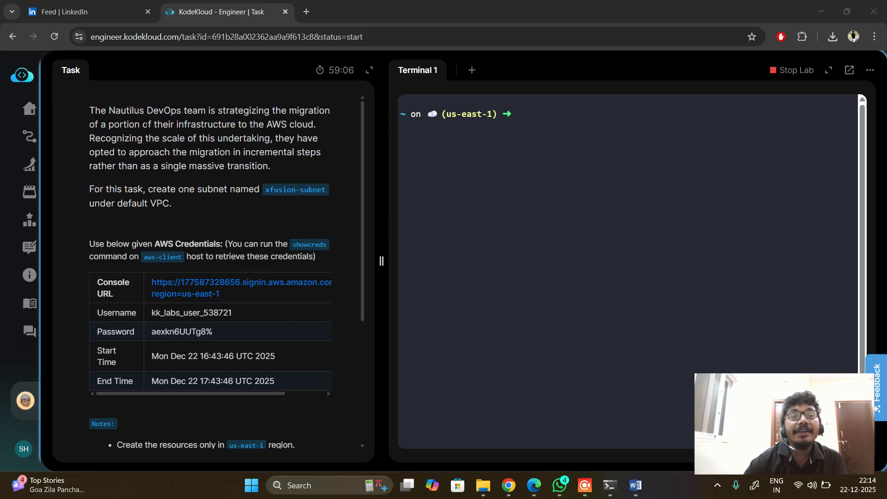
# - Read the task description and open the AWS console URL from the lab credentials
pyautogui.moveTo(237, 125); pyautogui.dragTo(328, 132)
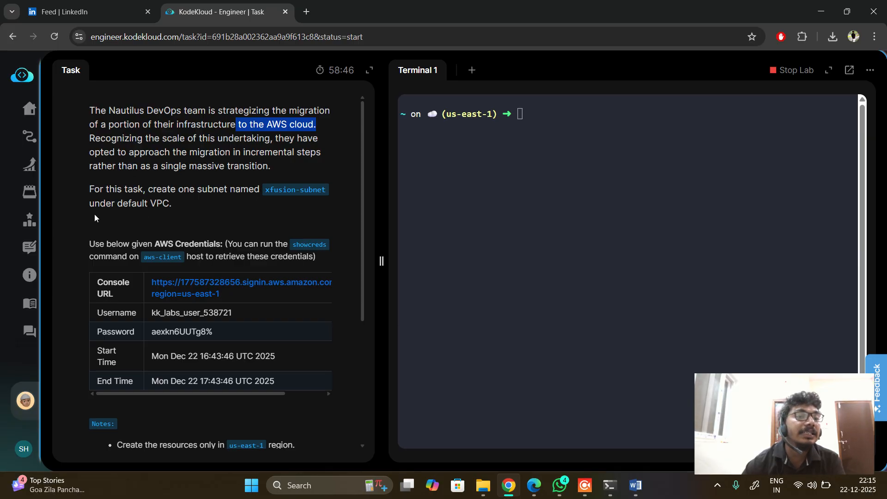
pyautogui.scroll(-5, 180, 231)
pyautogui.scroll(5, 181, 240)
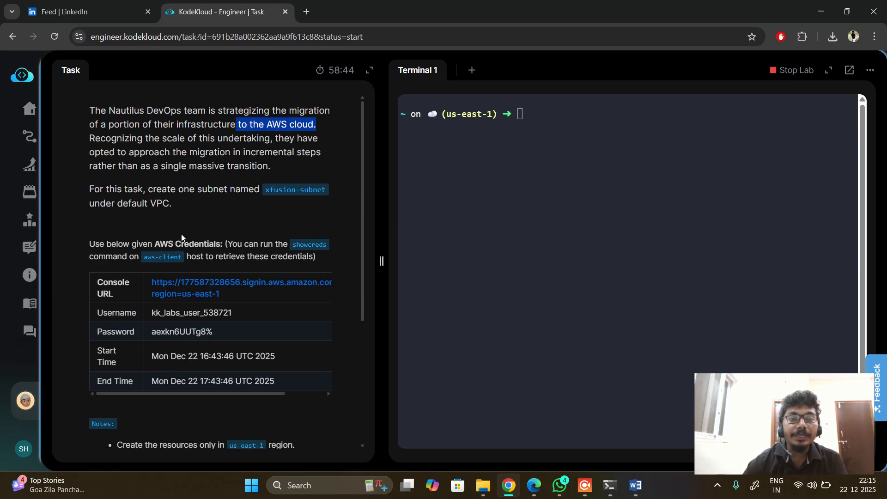
pyautogui.click(183, 287)
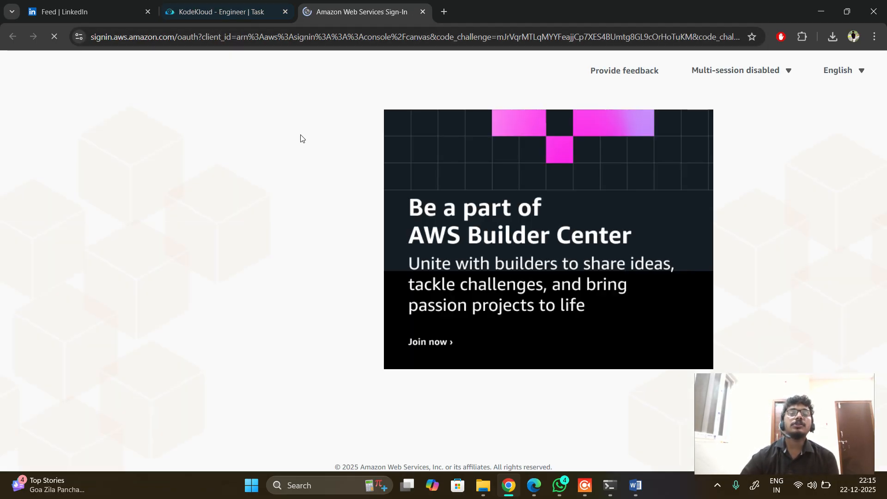
# - Copy the lab username from the task credentials into the IAM username field of the AWS sign-in form
pyautogui.click(146, 4)
pyautogui.click(197, 4)
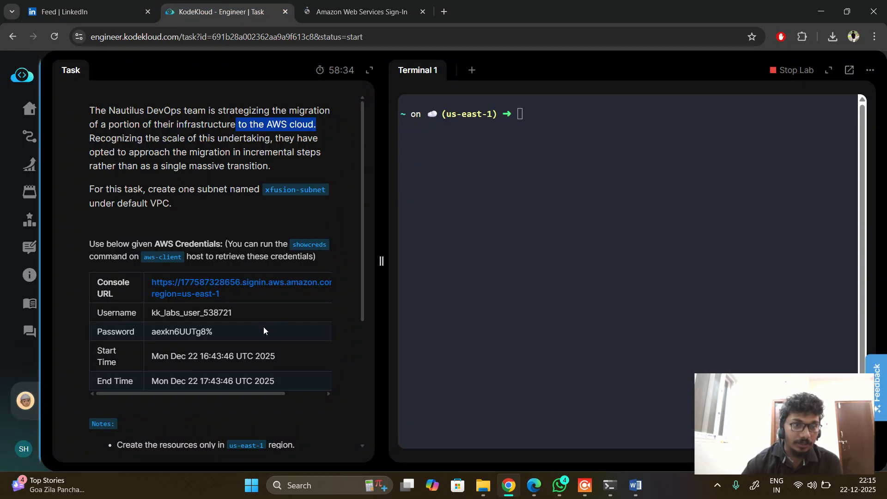
pyautogui.moveTo(237, 316); pyautogui.dragTo(152, 313)
pyautogui.hotkey('ctrl', 'c')
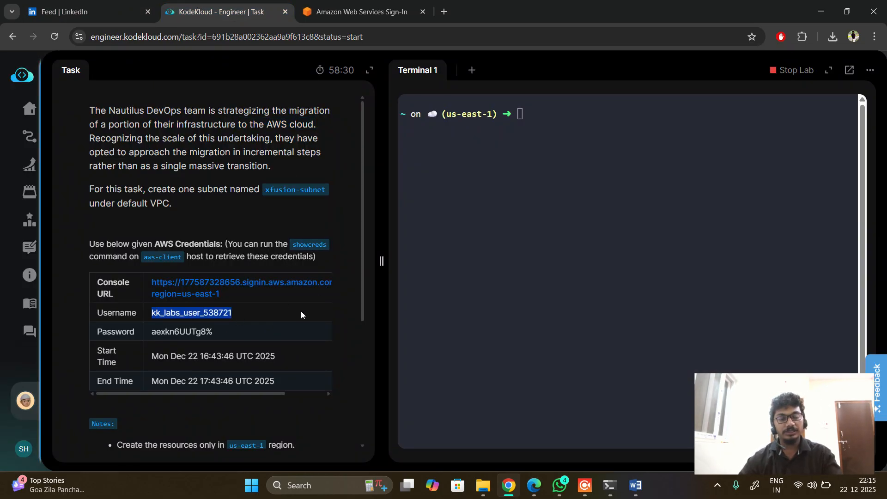
pyautogui.click(350, 3)
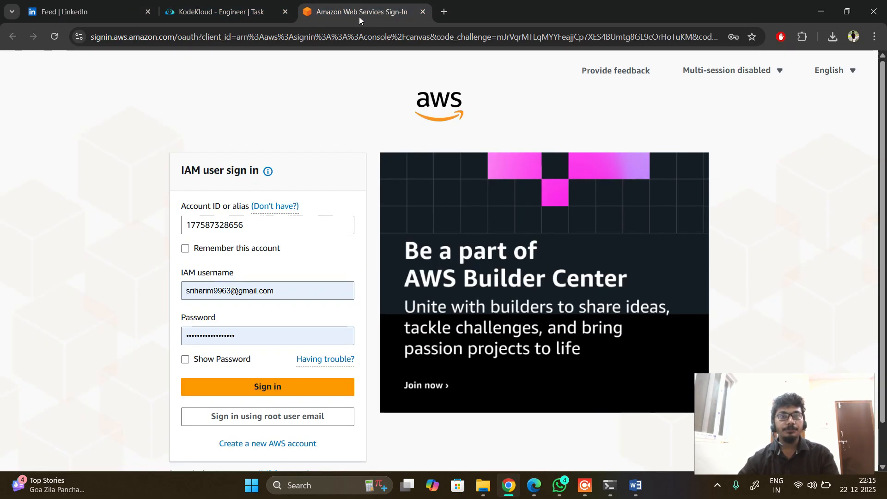
pyautogui.doubleClick(291, 292)
pyautogui.hotkey('ctrl', 'a')
pyautogui.hotkey('ctrl', 'v')
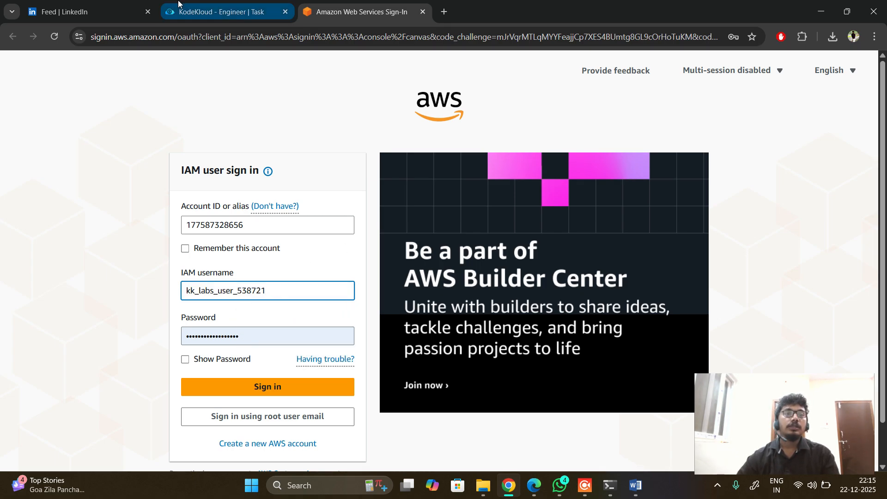
# - Copy the lab password from the task credentials into the sign-in form's password field and sign in
pyautogui.click(216, 11)
pyautogui.moveTo(152, 331); pyautogui.dragTo(213, 332)
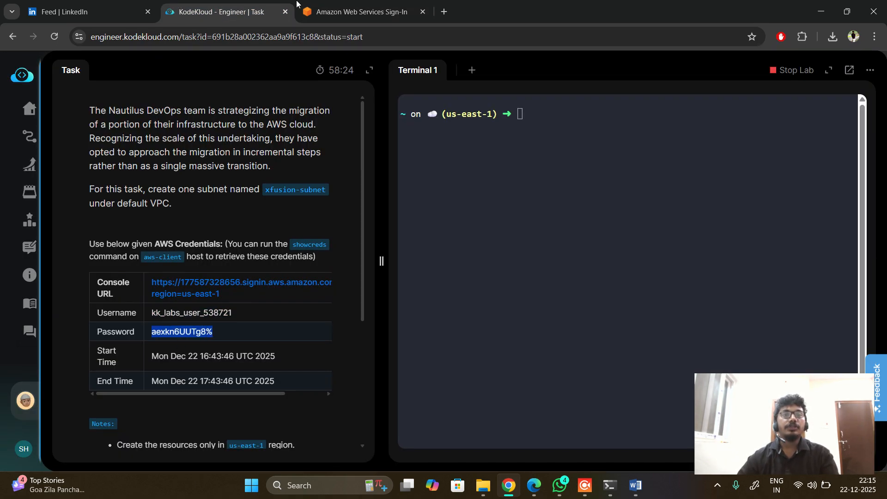
pyautogui.click(356, 12)
pyautogui.click(245, 337)
pyautogui.hotkey('ctrl', 'a')
pyautogui.hotkey('ctrl', 'v')
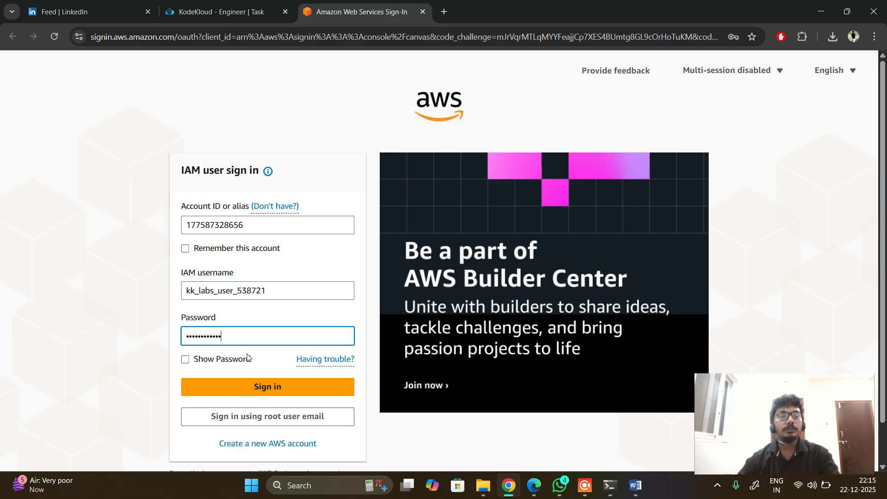
pyautogui.click(244, 397)
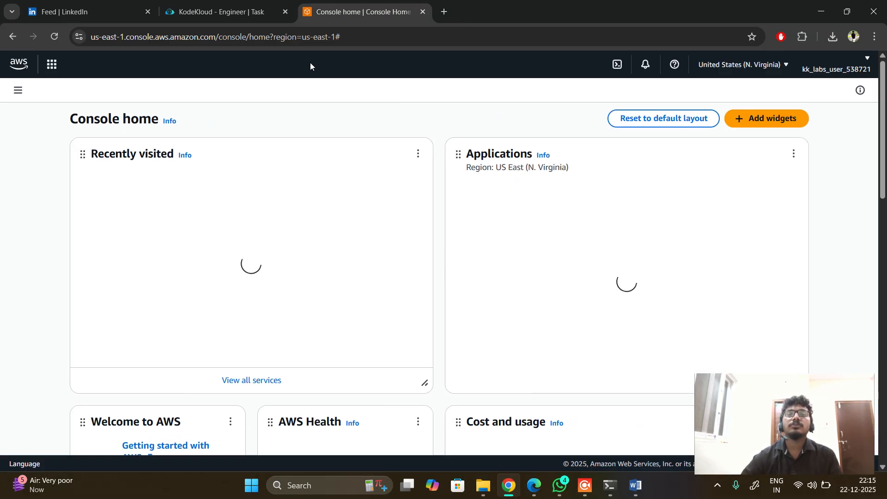
# - Check the task notes for the required region and compare it with the region selected in the AWS console
pyautogui.click(234, 4)
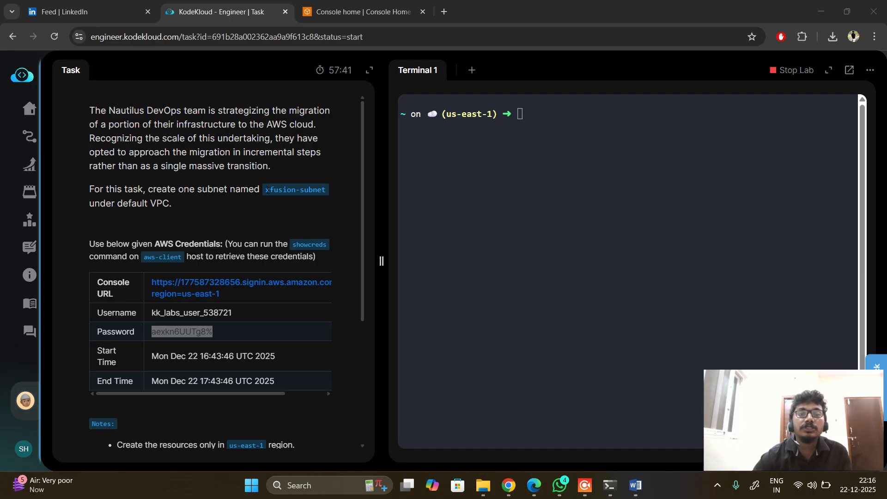
pyautogui.click(342, 14)
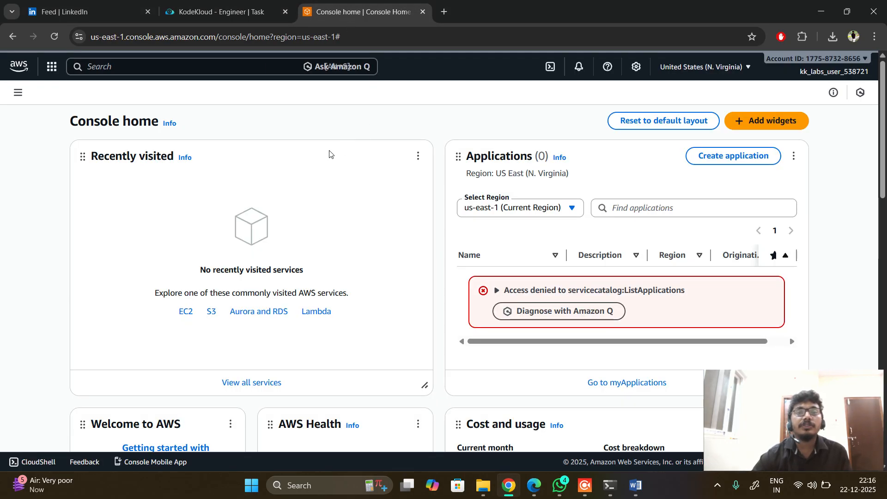
pyautogui.click(138, 65)
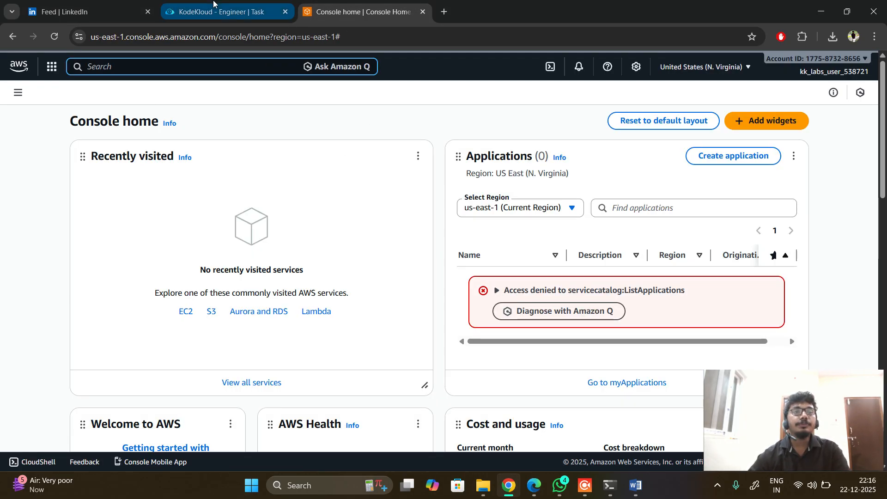
pyautogui.click(222, 12)
pyautogui.scroll(-4, 278, 370)
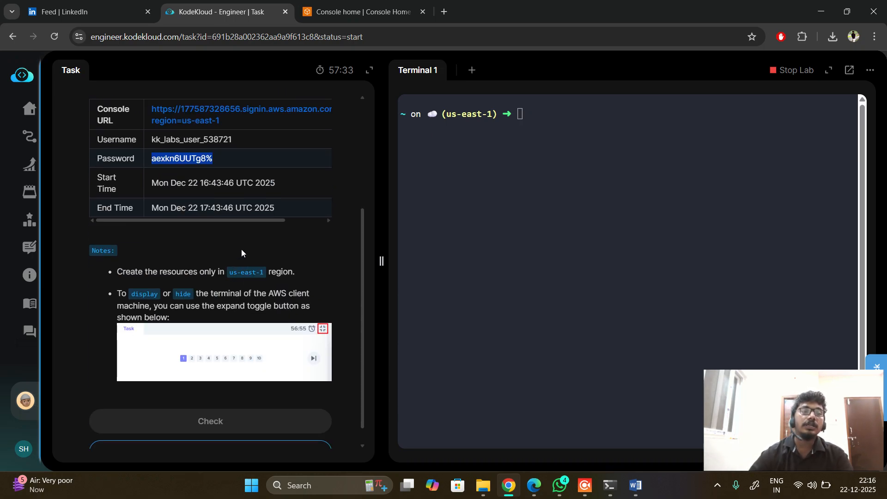
pyautogui.click(344, 9)
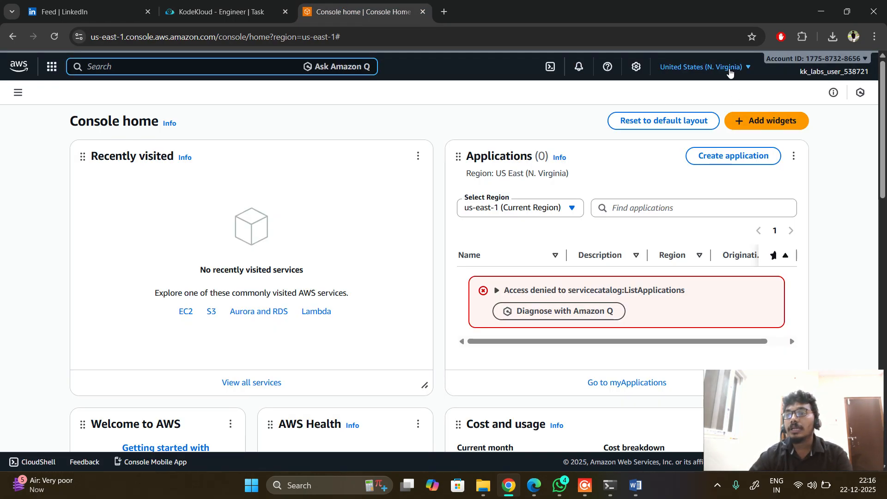
pyautogui.click(724, 69)
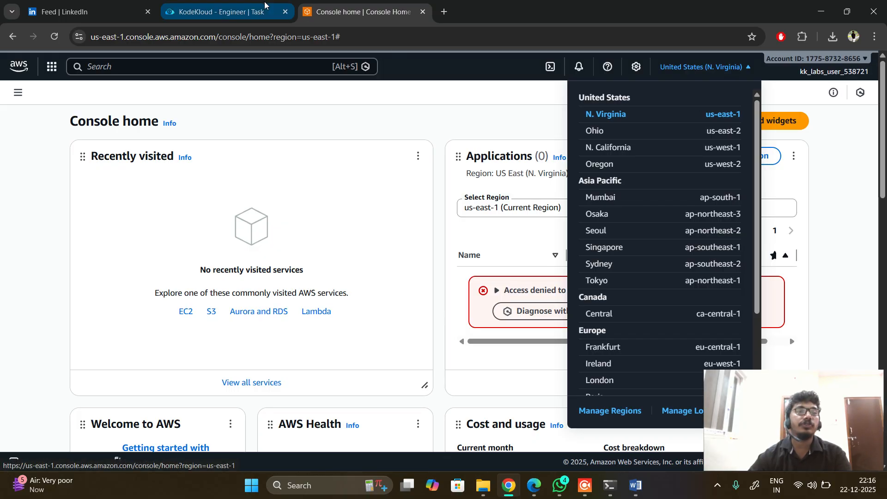
pyautogui.click(218, 12)
pyautogui.scroll(-1, 233, 315)
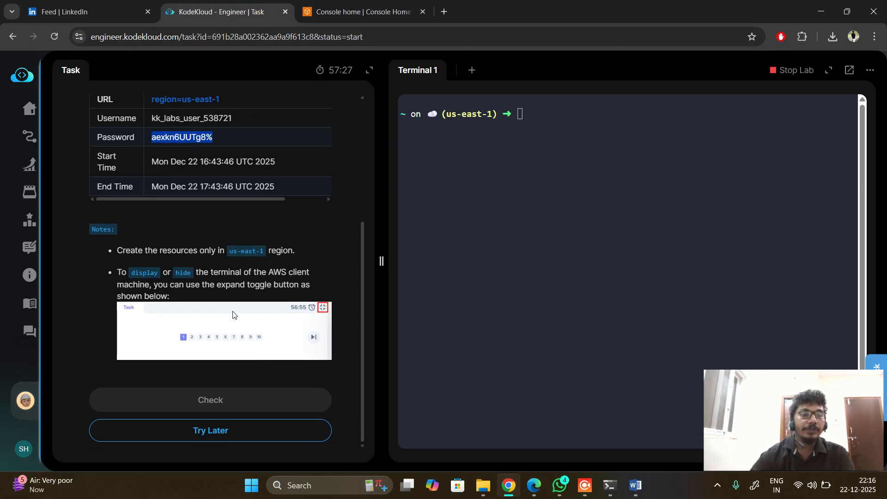
pyautogui.scroll(2, 232, 312)
pyautogui.click(319, 3)
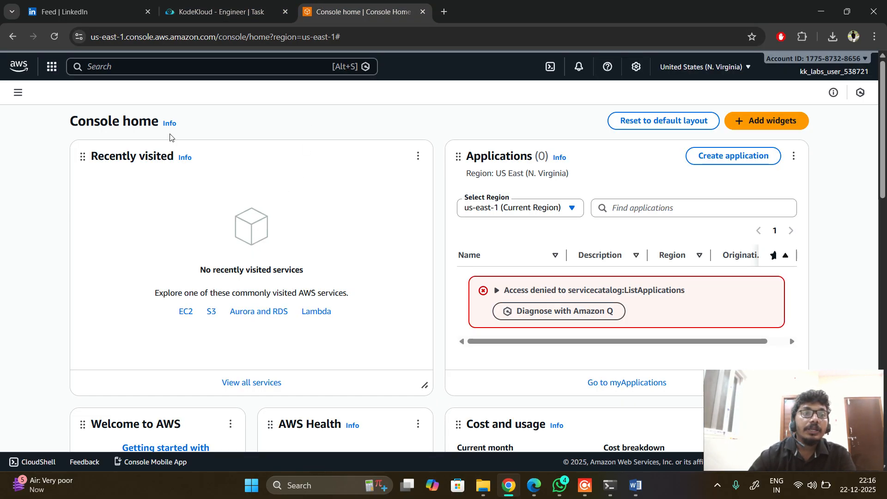
# - Search the AWS console for "subnet" and open the Subnet VPC feature
pyautogui.click(203, 73)
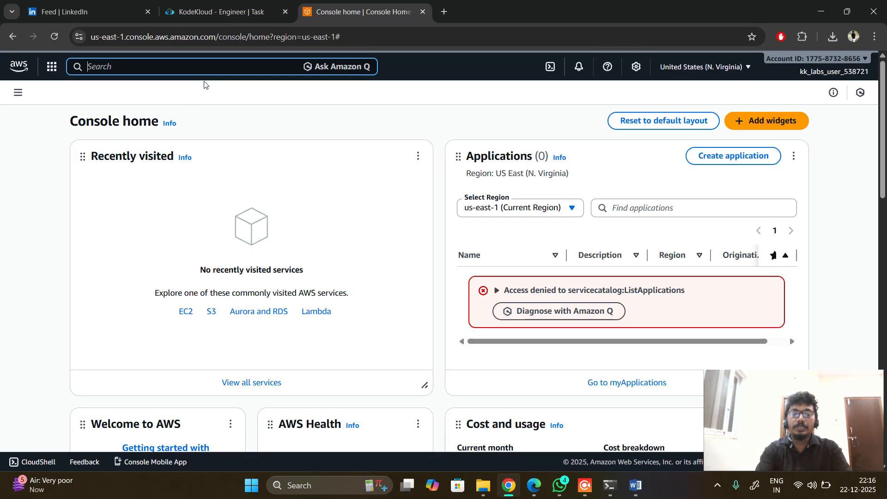
pyautogui.write('bnet')
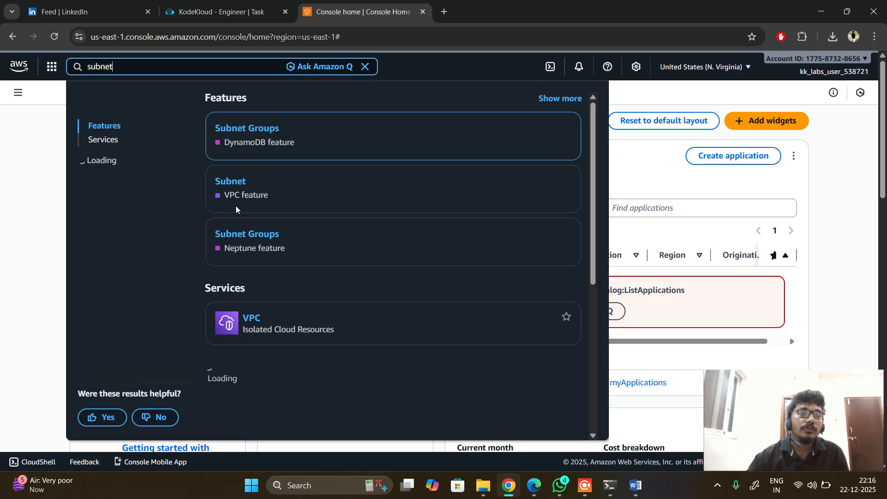
pyautogui.click(238, 184)
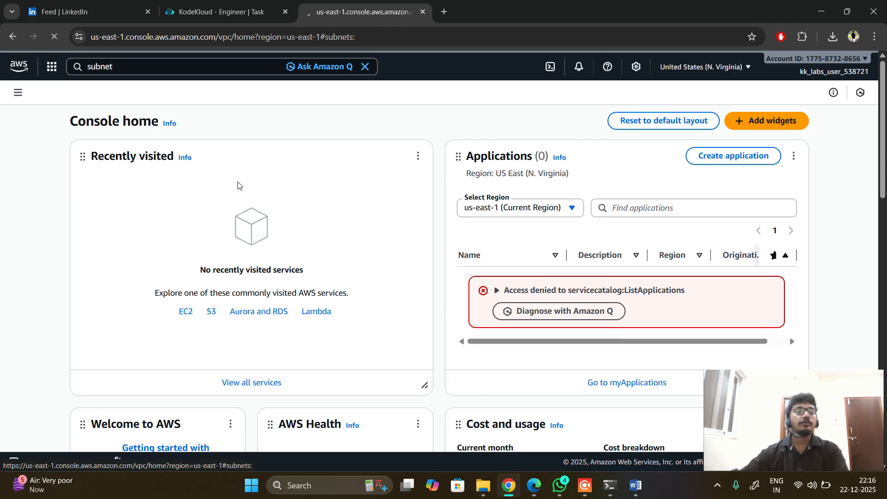
# - Copy the subnet name xfusion-subnet from the task description and return to the VPC console
pyautogui.hotkey('ctrl', 'shift', 'Tab')
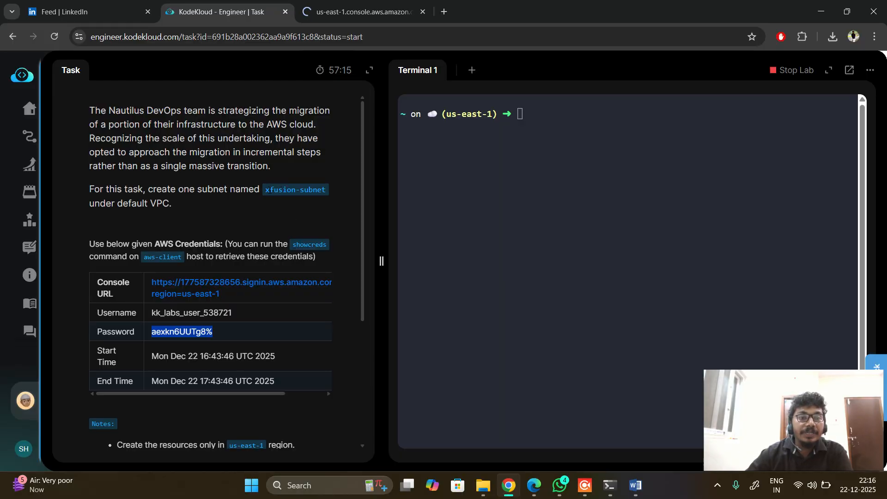
pyautogui.moveTo(264, 189); pyautogui.dragTo(330, 194)
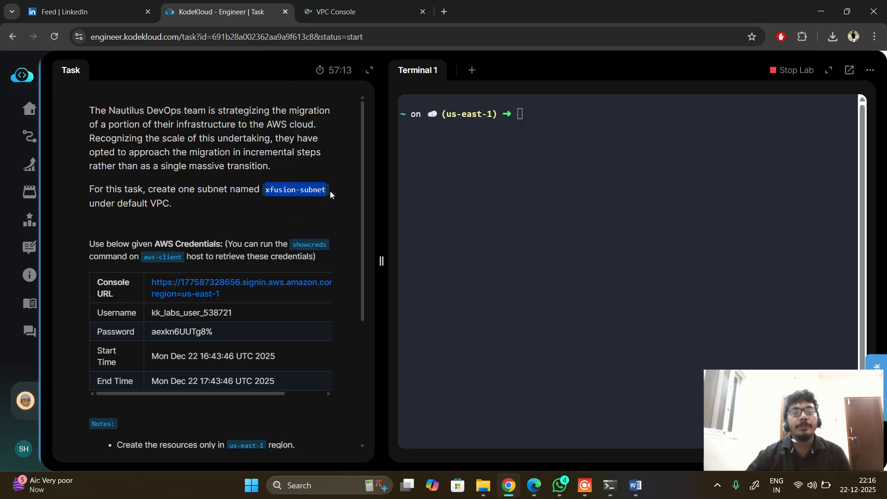
pyautogui.click(328, 3)
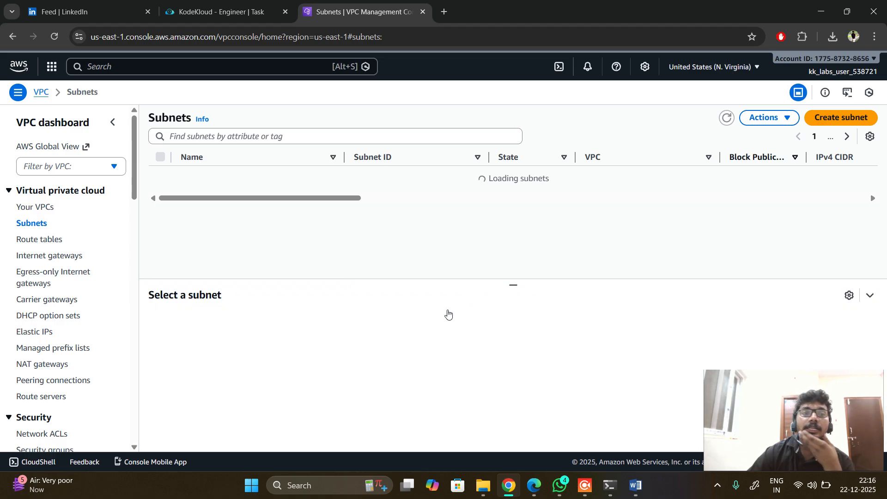
# - Review the list of existing subnets in the VPC console
pyautogui.click(843, 121)
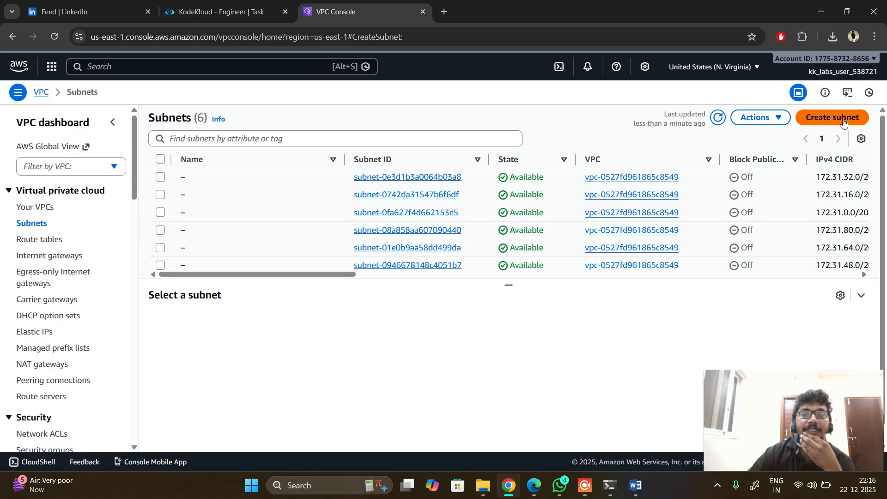
pyautogui.click(13, 41)
pyautogui.moveTo(214, 277); pyautogui.dragTo(163, 260)
pyautogui.scroll(-1, 338, 250)
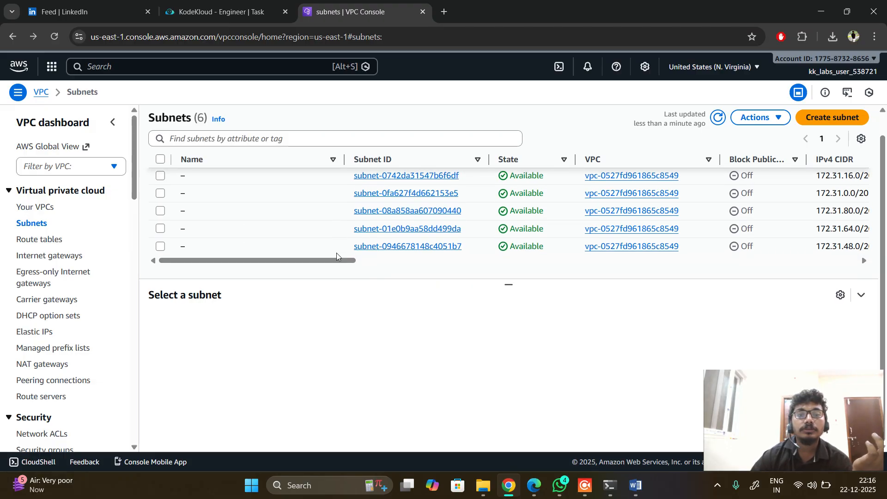
pyautogui.scroll(1, 337, 278)
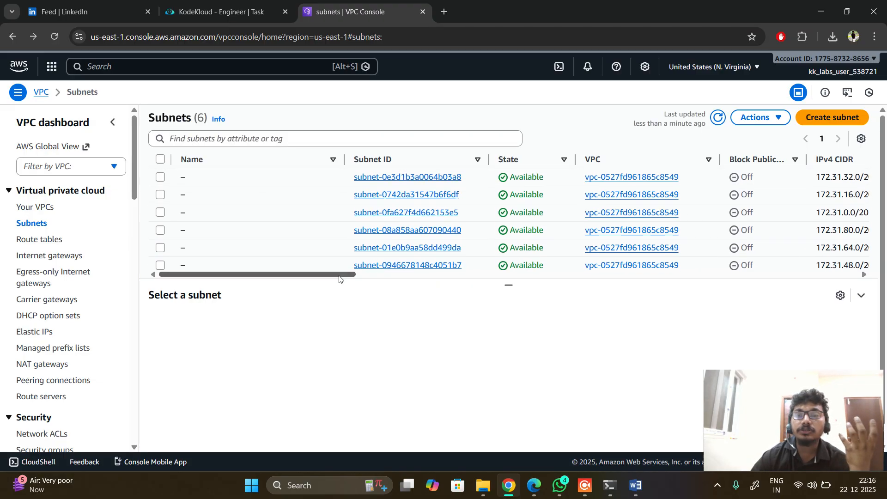
# - Start creating a subnet and, after checking the task description, select the default VPC for it
pyautogui.click(816, 121)
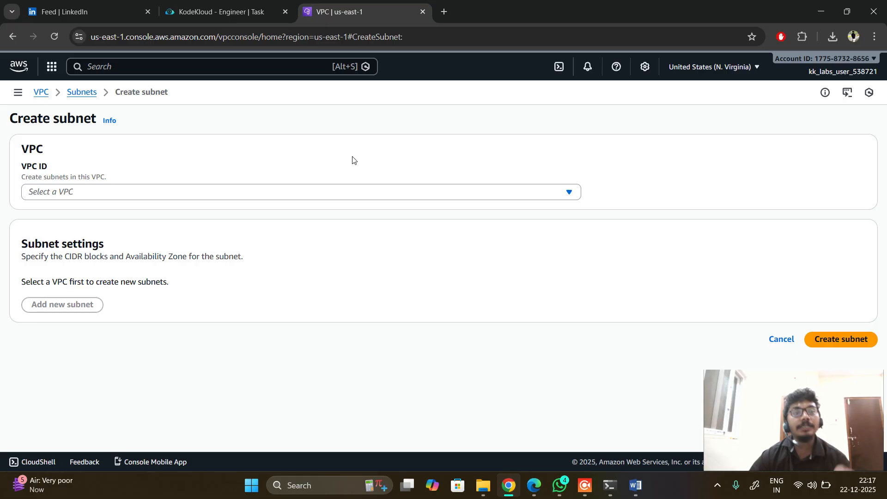
pyautogui.click(92, 193)
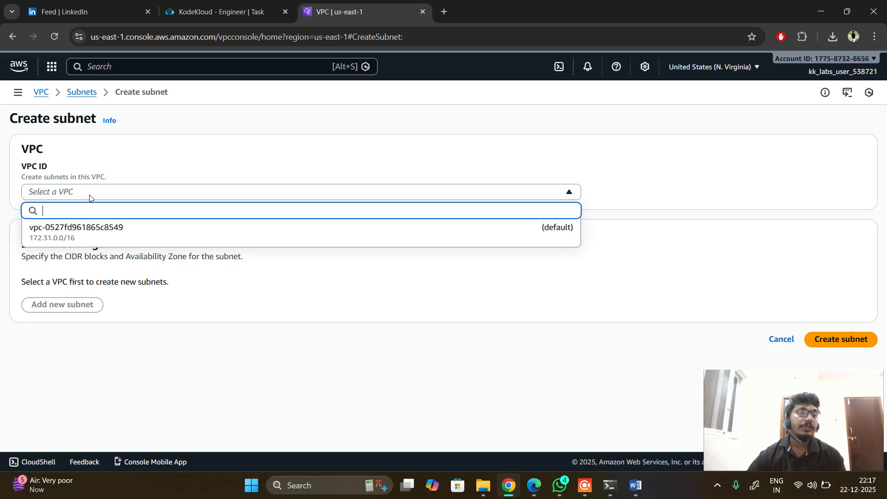
pyautogui.click(256, 9)
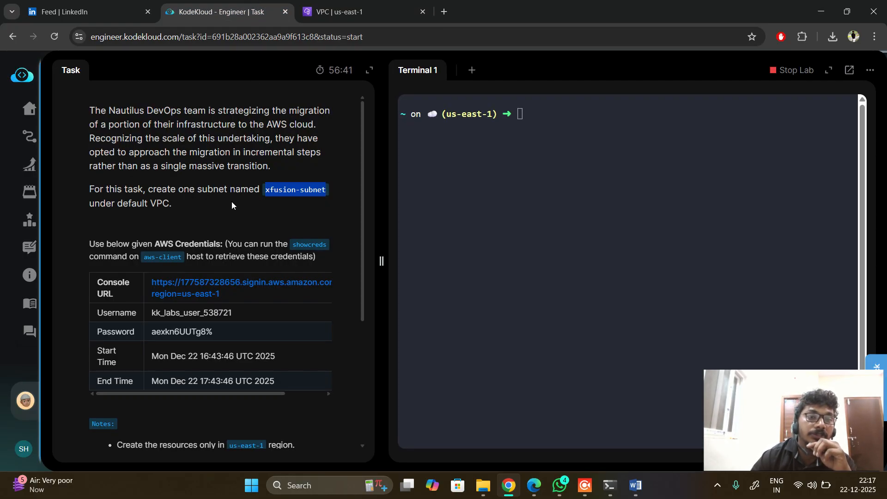
pyautogui.moveTo(116, 204); pyautogui.dragTo(172, 204)
pyautogui.hotkey('ctrl', 'Tab')
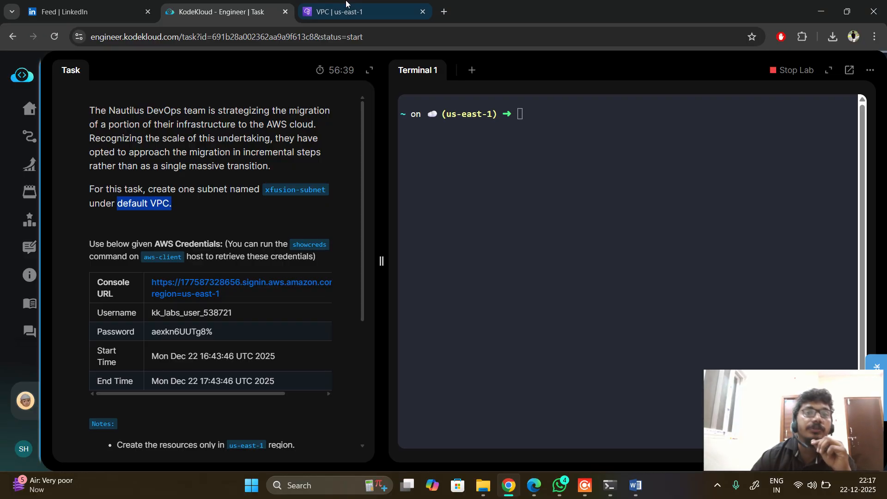
pyautogui.click(74, 192)
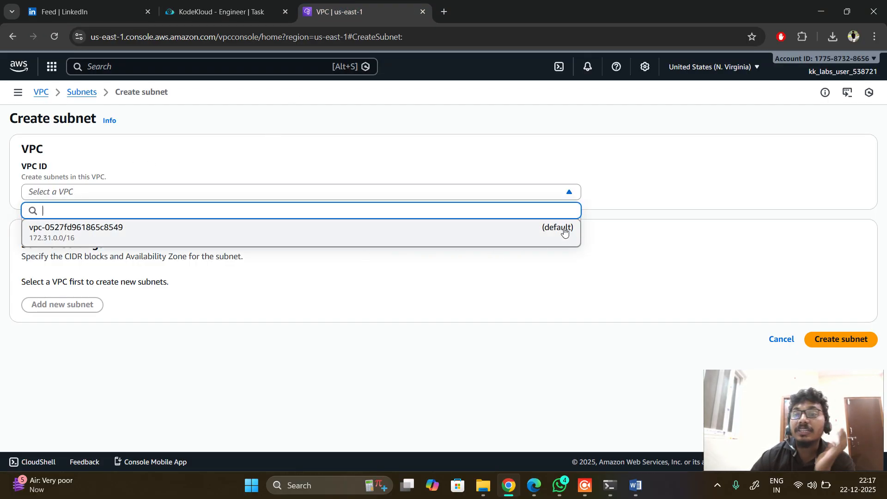
pyautogui.click(538, 235)
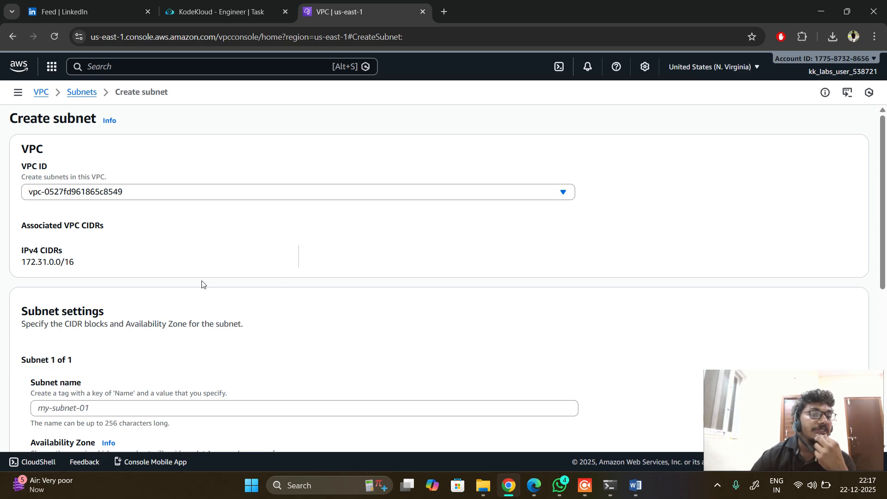
# - Name the new subnet xfusion-subnet, copying the name from the KodeKloud task description
pyautogui.scroll(-2, 138, 271)
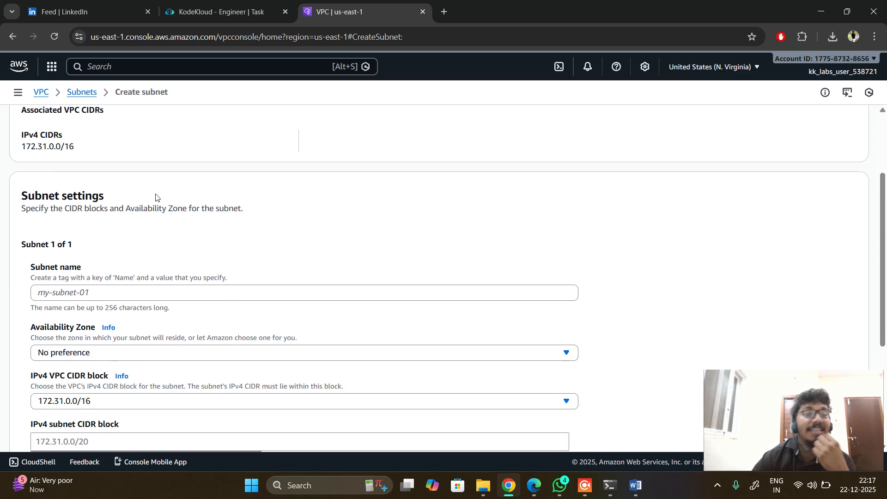
pyautogui.scroll(-2, 162, 200)
pyautogui.click(79, 178)
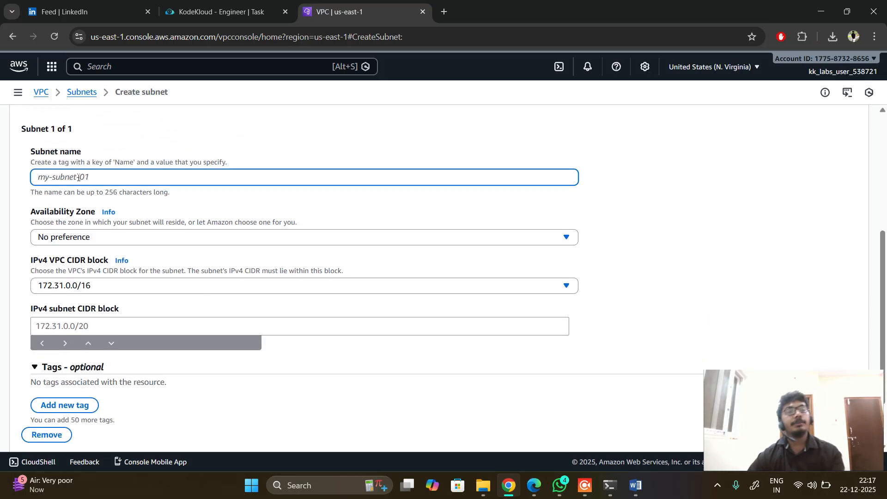
pyautogui.click(221, 12)
pyautogui.moveTo(265, 190)
pyautogui.mouseDown()
pyautogui.moveTo(319, 190)
pyautogui.moveTo(266, 189)
pyautogui.mouseUp()
pyautogui.hotkey('ctrl', 'c')
pyautogui.hotkey('ctrl', 'Tab')
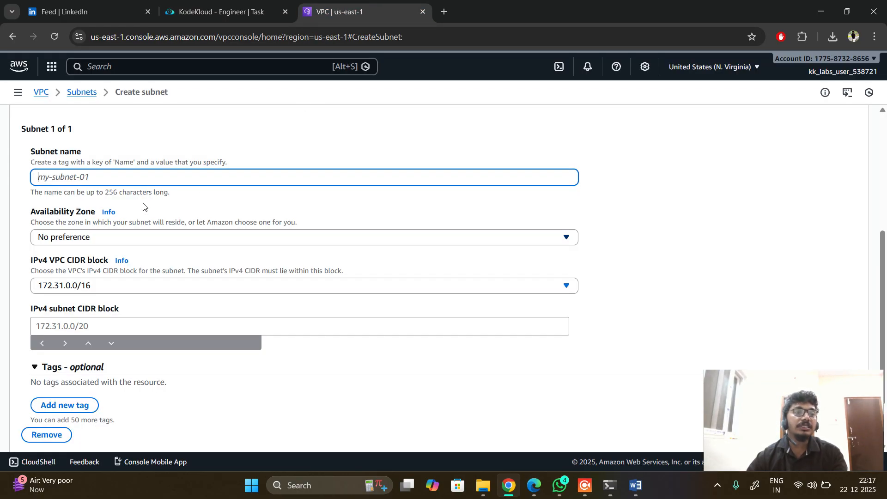
pyautogui.click(135, 175)
pyautogui.hotkey('ctrl', 'v')
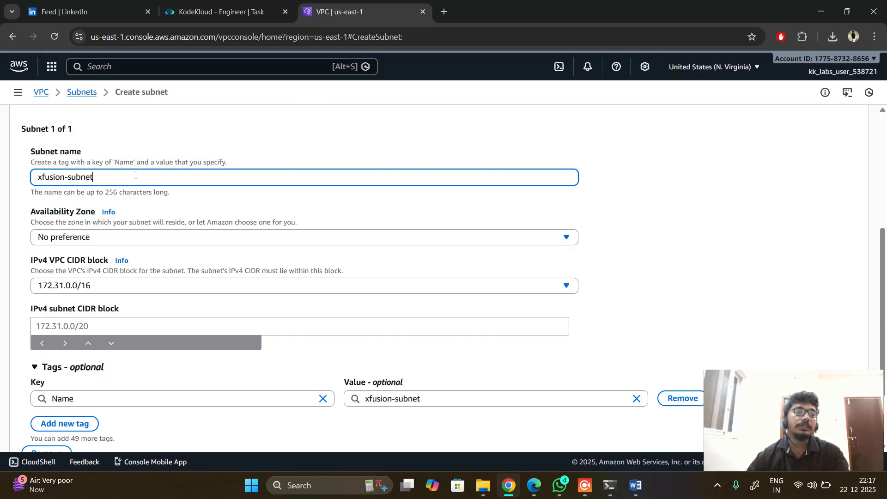
# - Review the available Availability Zones for the subnet and check the KodeKloud task for any zone requirement
pyautogui.click(137, 239)
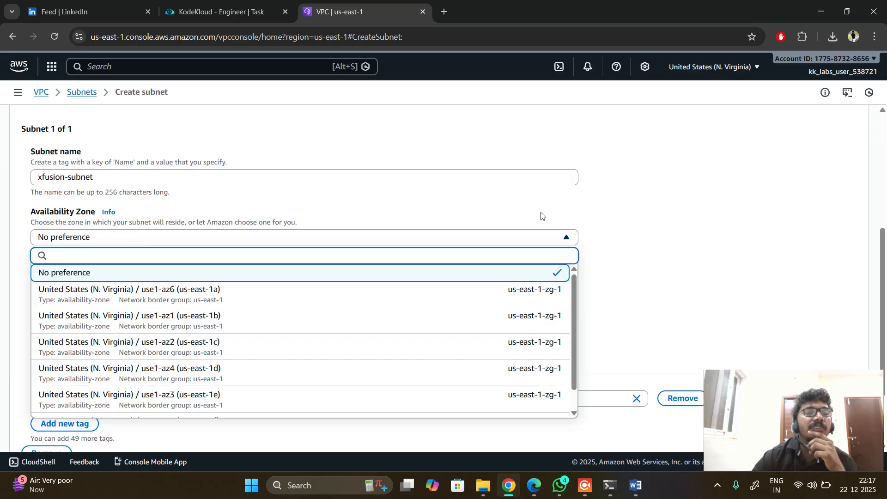
pyautogui.click(728, 226)
pyautogui.click(218, 11)
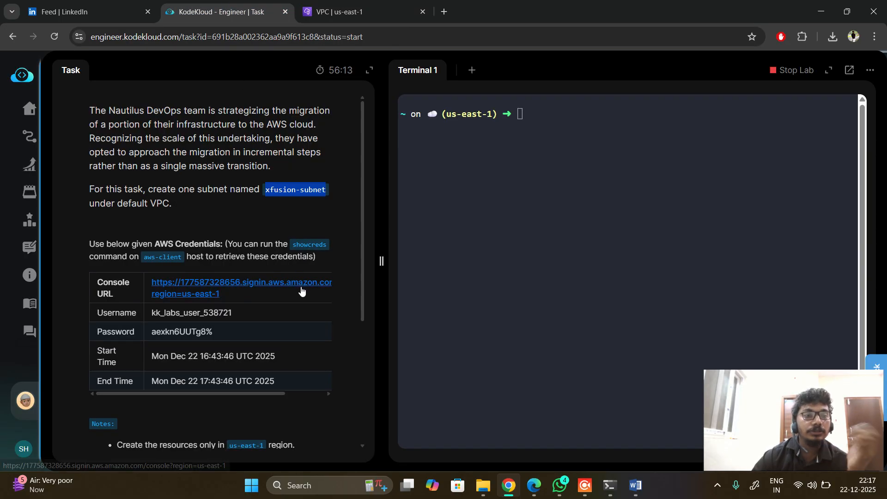
pyautogui.scroll(-5, 346, 376)
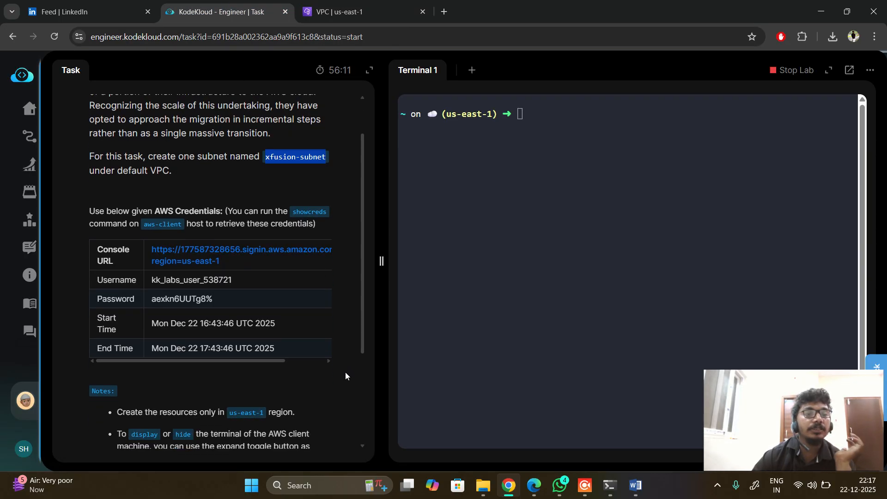
pyautogui.click(365, 13)
pyautogui.click(256, 239)
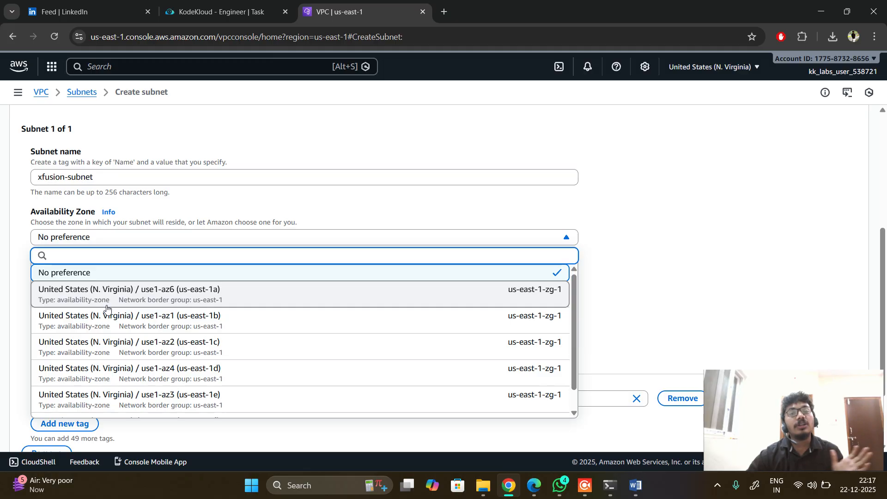
pyautogui.scroll(-1, 360, 296)
pyautogui.click(653, 273)
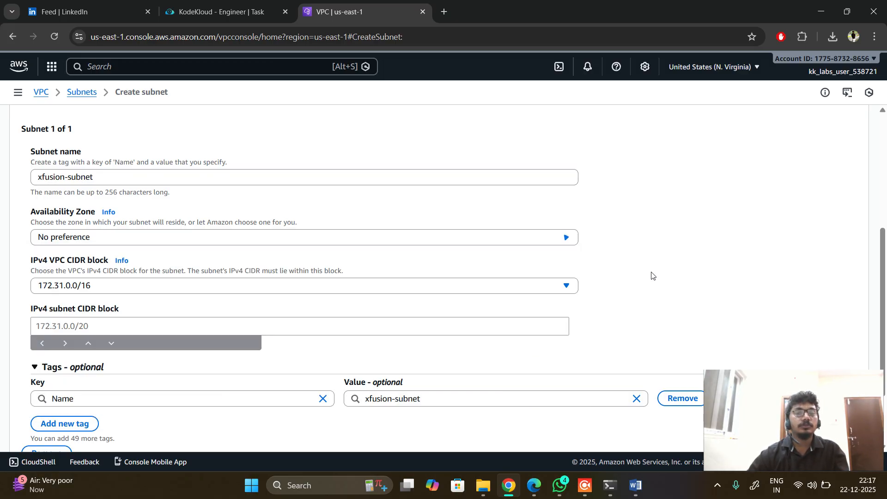
# - Try to create the subnet with no Availability Zone preference and an empty IPv4 subnet CIDR block
pyautogui.scroll(-2, 306, 281)
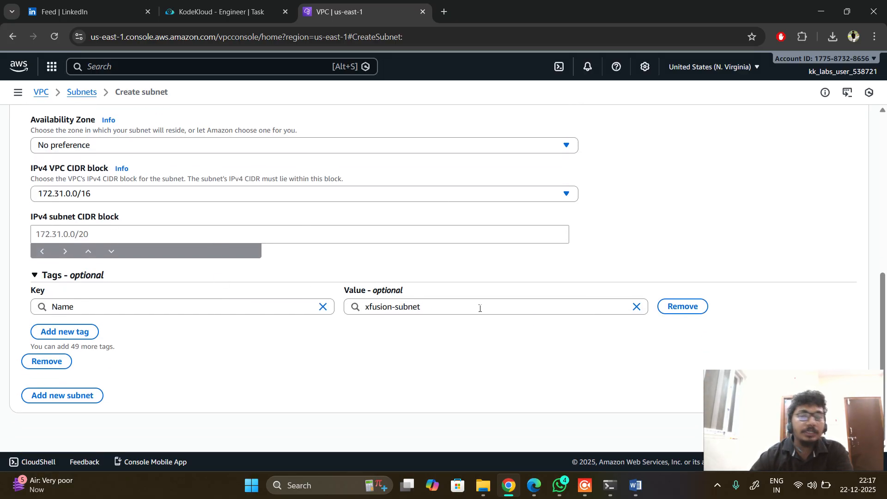
pyautogui.moveTo(754, 432); pyautogui.dragTo(724, 262)
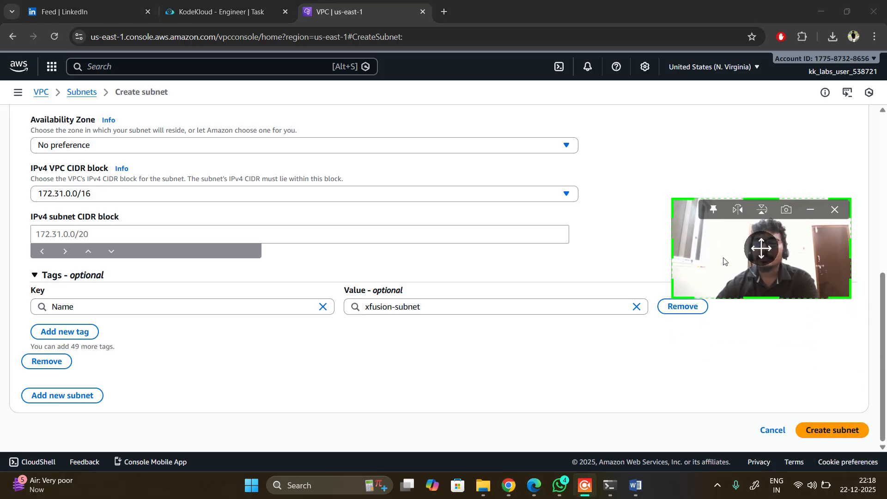
pyautogui.click(830, 432)
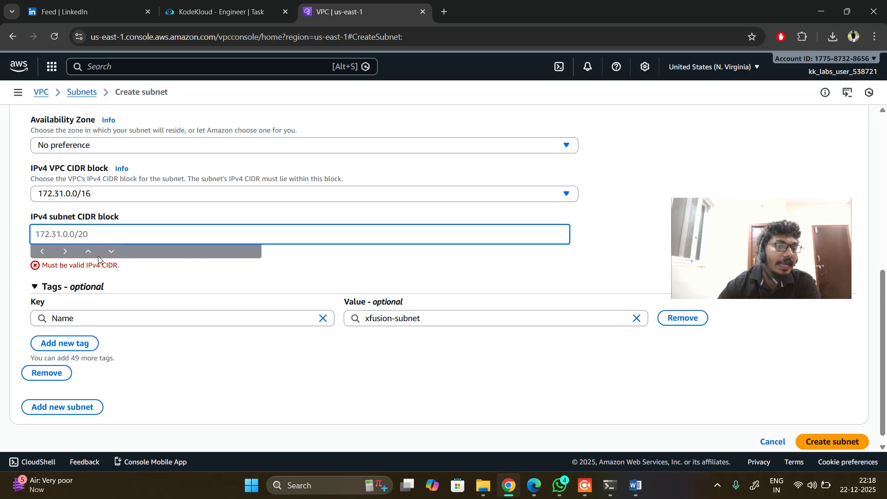
# - Check the IPv4 VPC CIDR choices, the KodeKloud task description and the associated VPC CIDR for the required address range
pyautogui.click(112, 200)
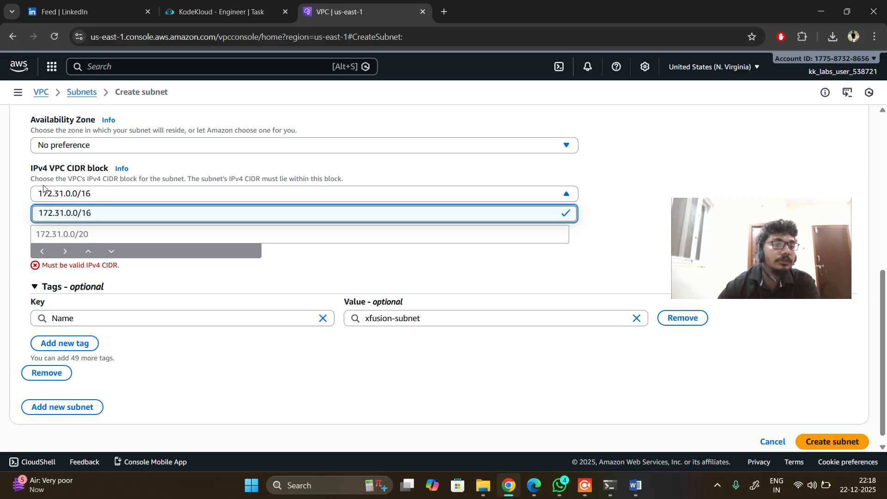
pyautogui.click(84, 219)
pyautogui.click(64, 230)
pyautogui.click(252, 9)
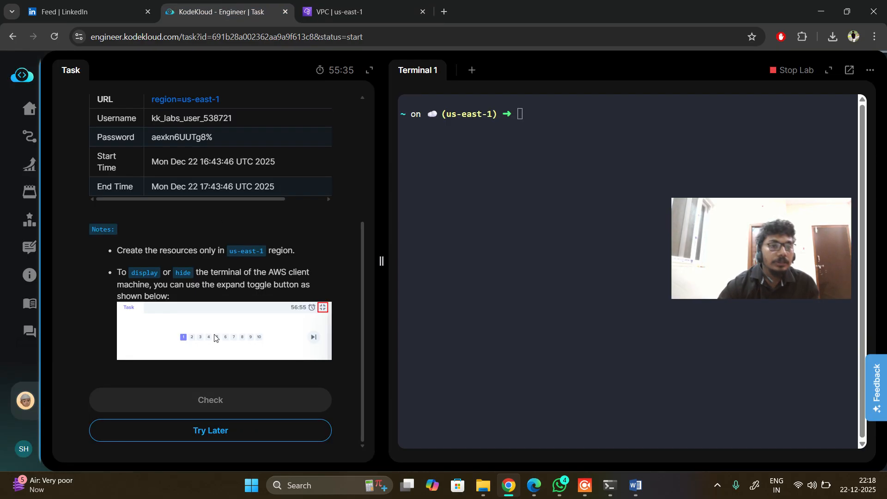
pyautogui.scroll(5, 241, 337)
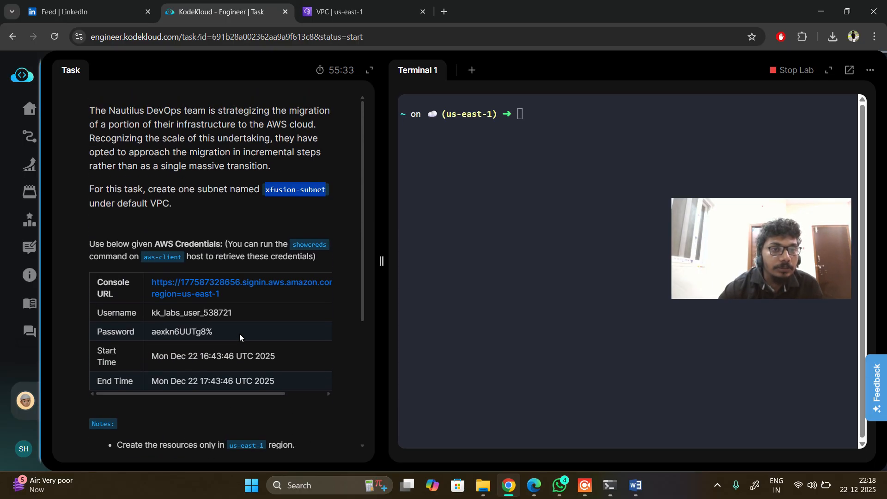
pyautogui.click(361, 11)
pyautogui.scroll(3, 170, 313)
pyautogui.scroll(3, 122, 329)
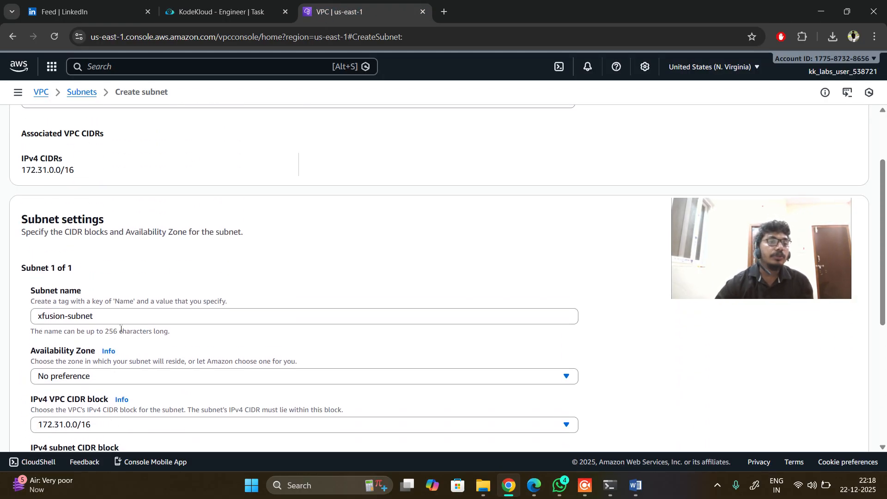
# - Try 172.31.0.0/24 and 172.31.0.0/20 as the IPv4 subnet CIDR block
pyautogui.scroll(-5, 122, 329)
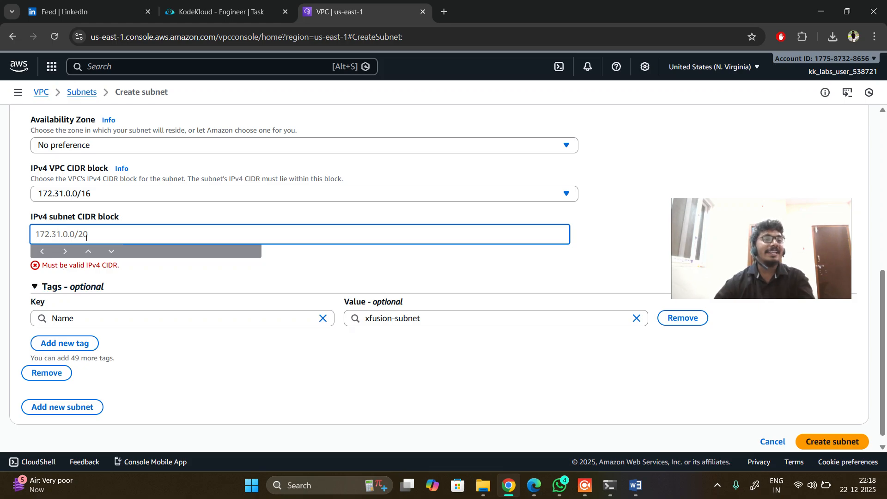
pyautogui.write('17')
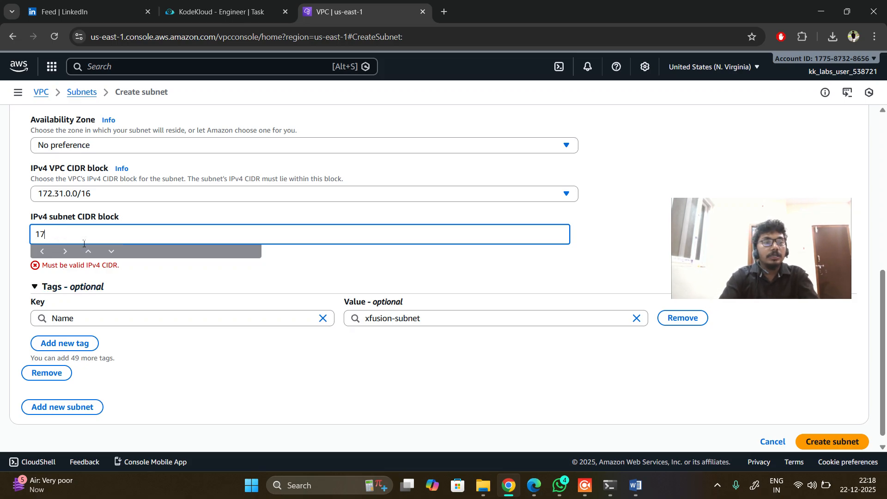
pyautogui.write('2.31.0')
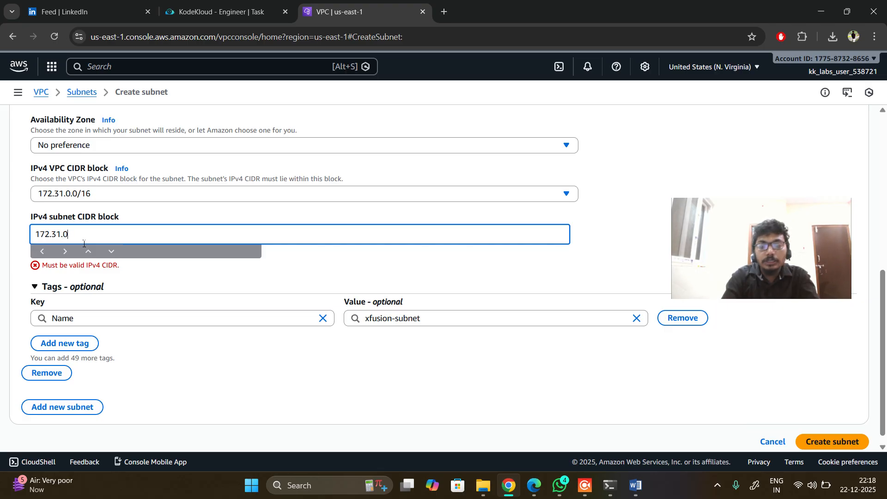
pyautogui.write('.0/')
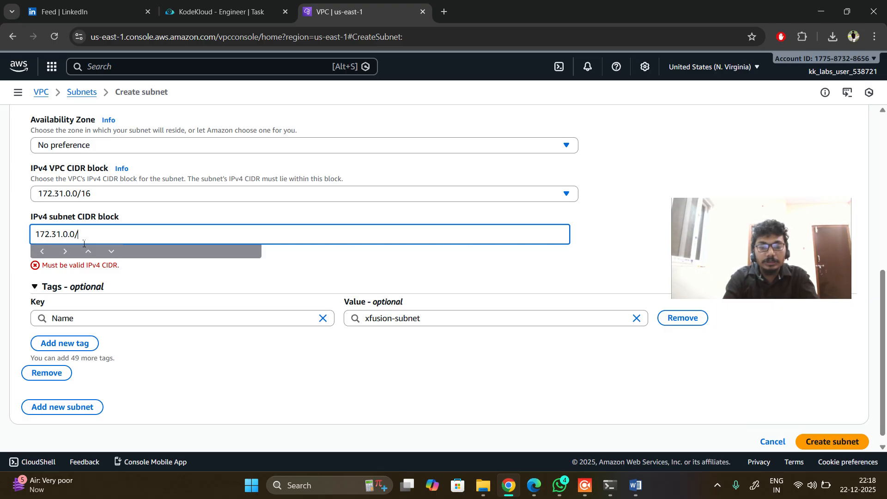
pyautogui.write('24')
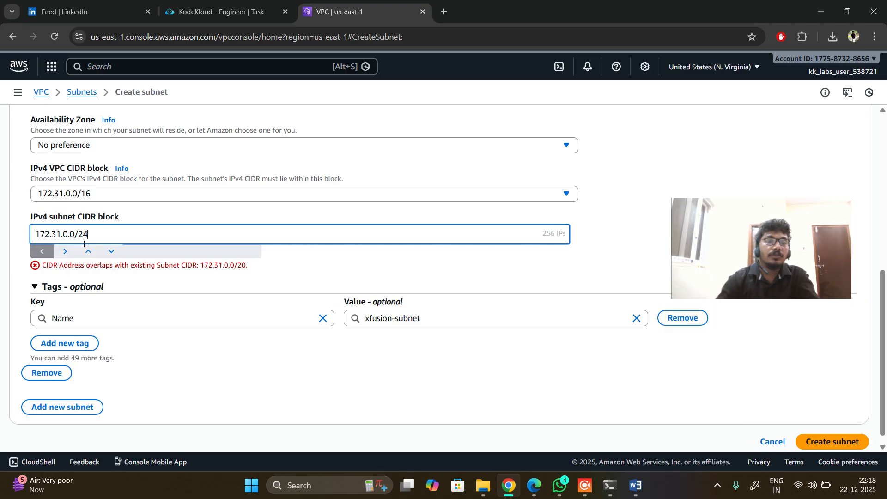
pyautogui.press('BackSpace')
pyautogui.write('0')
pyautogui.click(185, 403)
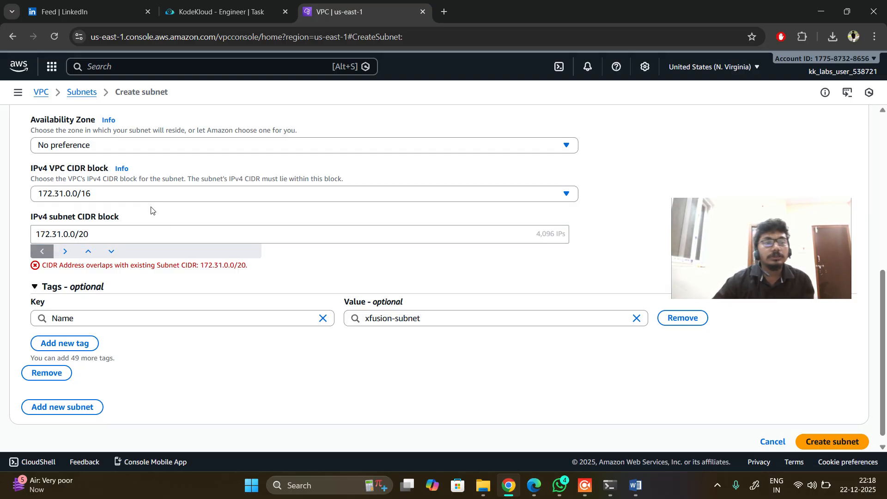
# - Try 172.31.16.0/20 as the IPv4 subnet CIDR block
pyautogui.click(129, 229)
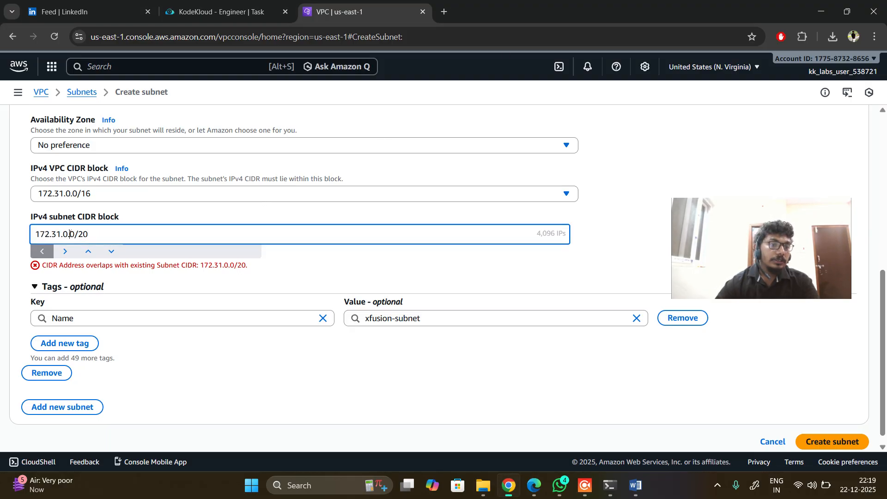
pyautogui.press('BackSpace')
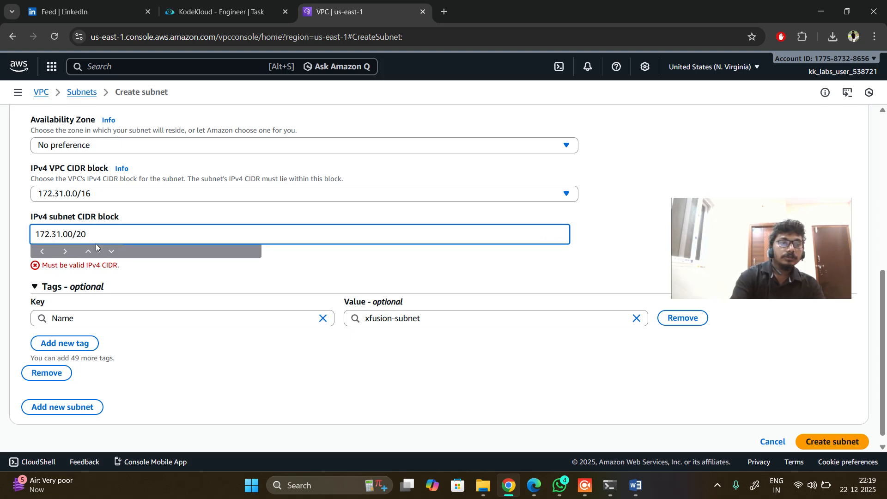
pyautogui.write('1')
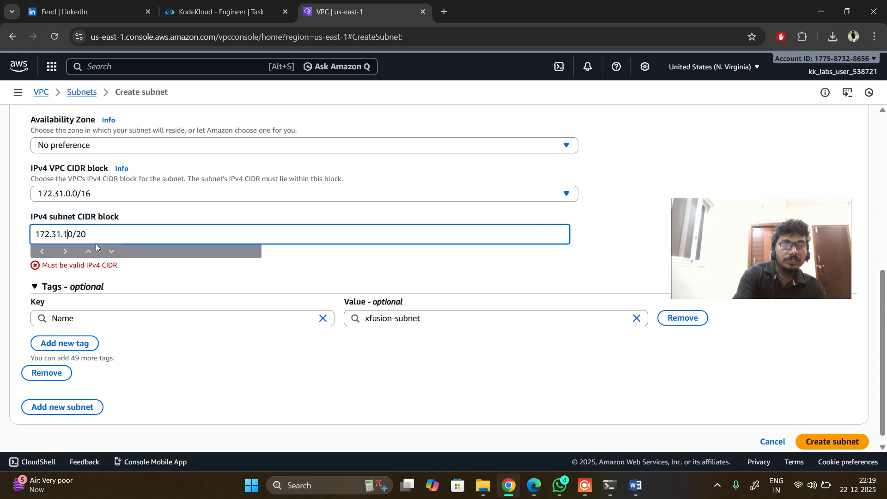
pyautogui.write('6.')
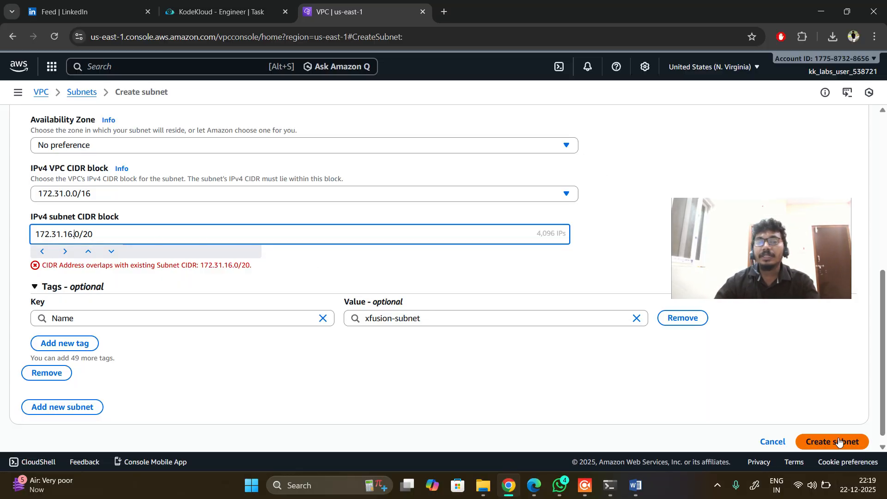
# - Set the Availability Zone for xfusion-subnet to No preference
pyautogui.scroll(-1, 262, 307)
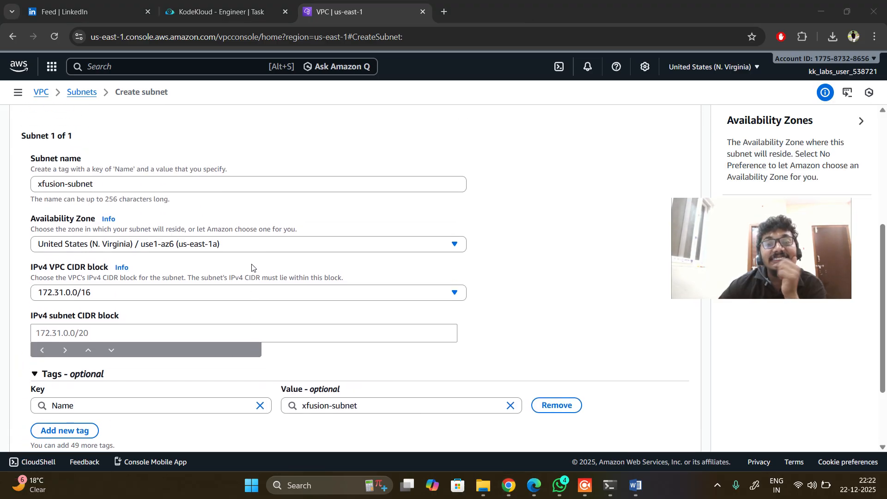
pyautogui.scroll(2, 203, 379)
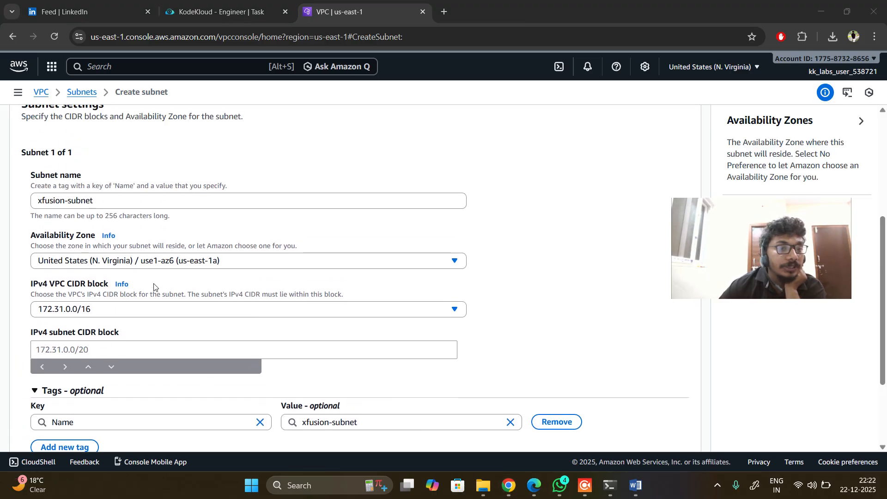
pyautogui.click(244, 260)
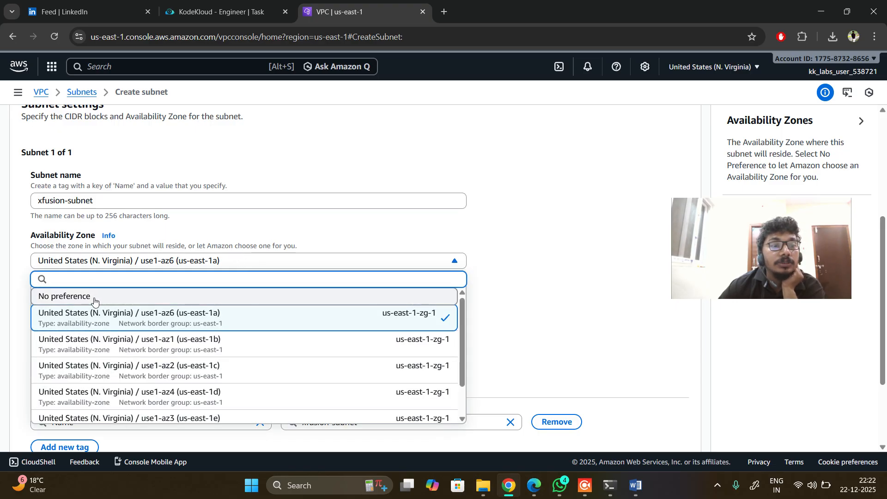
pyautogui.click(96, 298)
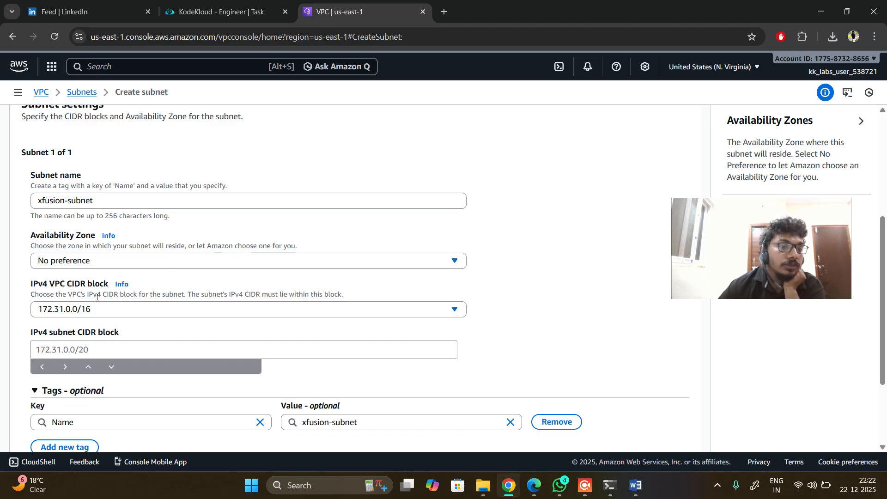
pyautogui.scroll(-2, 97, 297)
# - Try to create the subnet in Availability Zone use1-az6 (us-east-1a) with an empty IPv4 subnet CIDR block
pyautogui.click(160, 235)
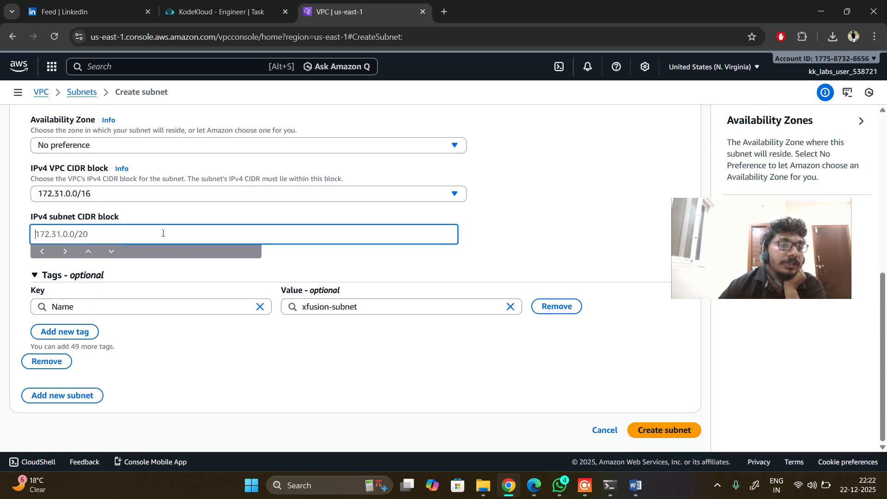
pyautogui.click(171, 148)
pyautogui.click(151, 204)
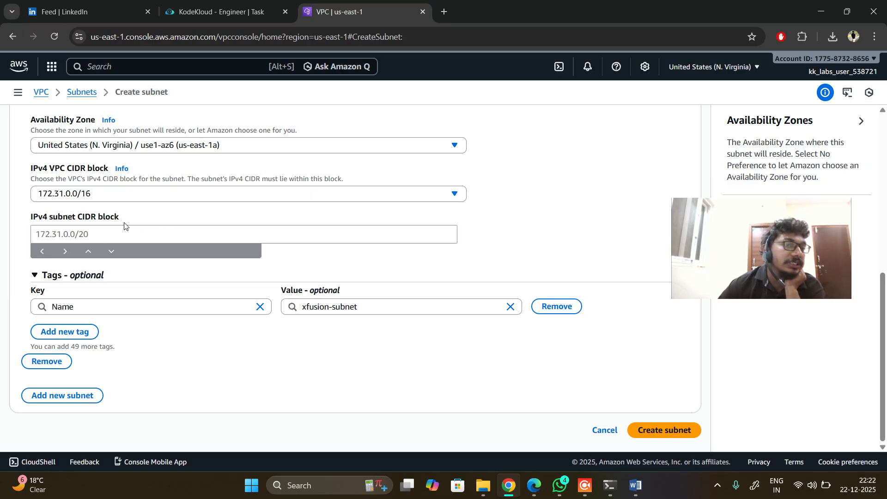
pyautogui.click(135, 234)
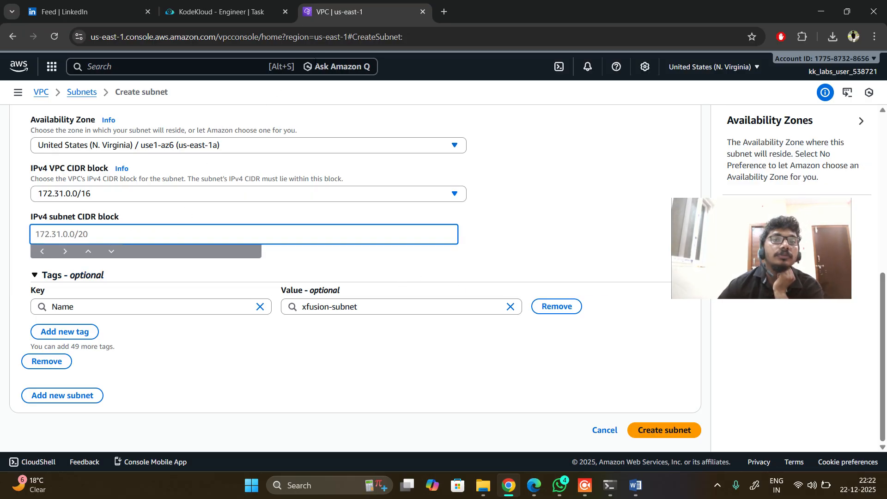
pyautogui.click(662, 428)
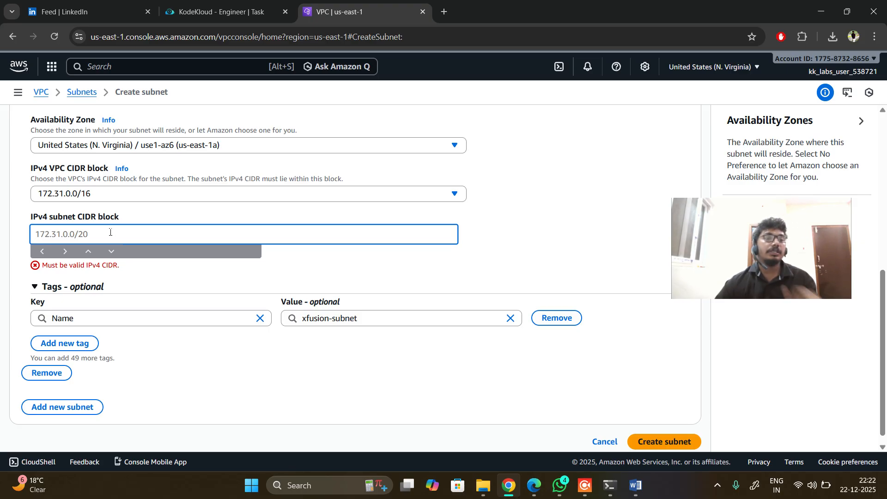
# - Try 172.31.16.0/20 as the IPv4 subnet CIDR block for the us-east-1a zone
pyautogui.write('172.31.')
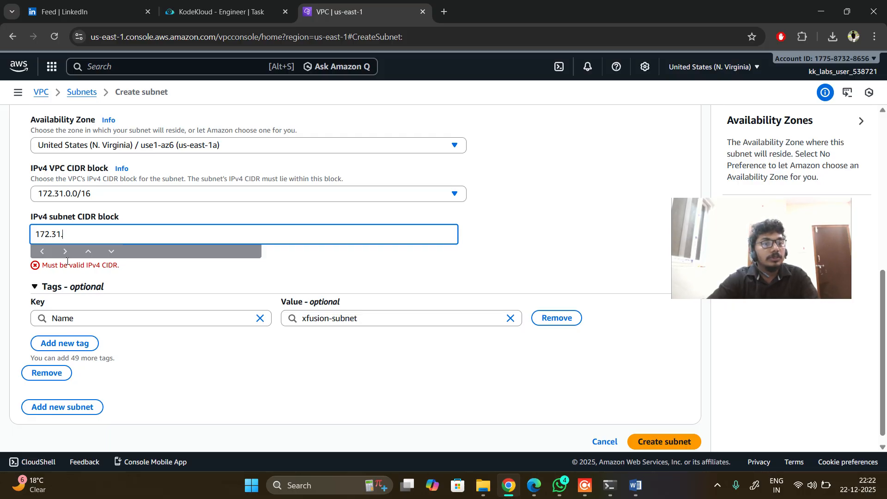
pyautogui.write('16.')
pyautogui.write('0')
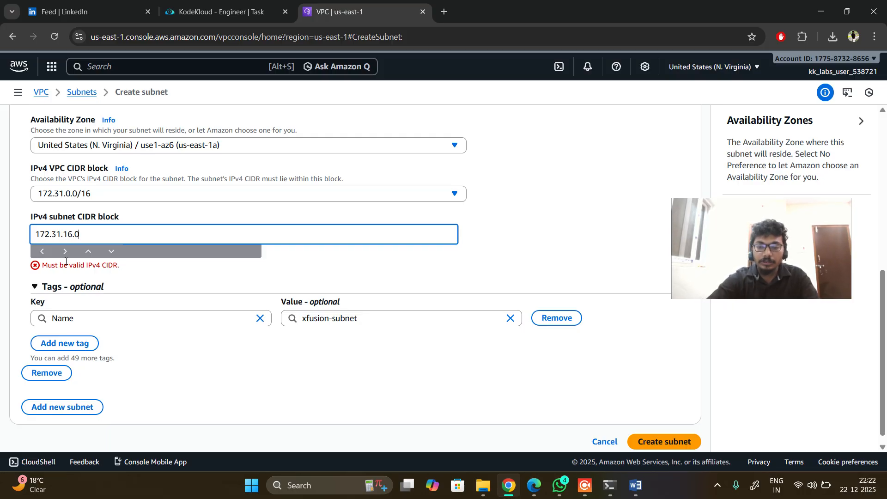
pyautogui.write('/')
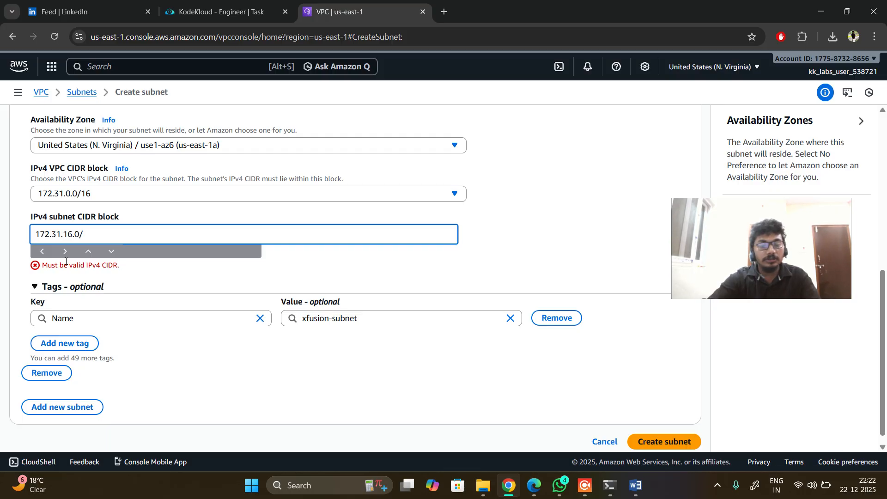
pyautogui.write('20')
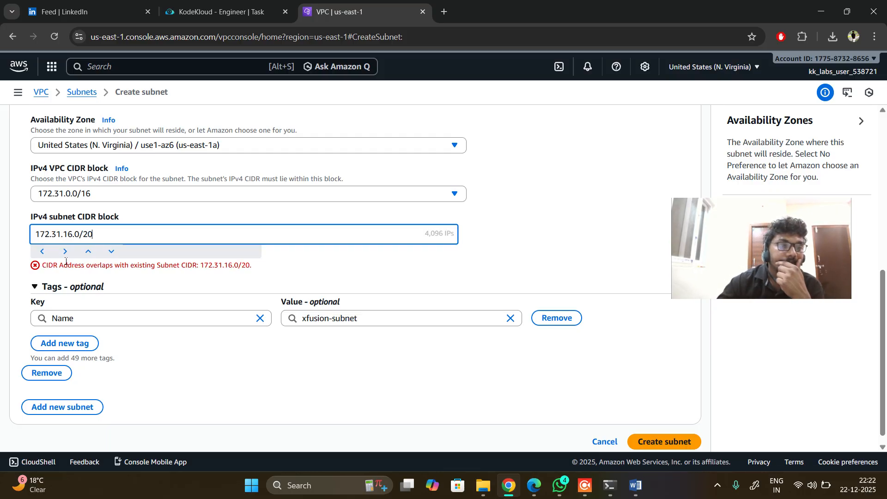
pyautogui.scroll(-1, 146, 245)
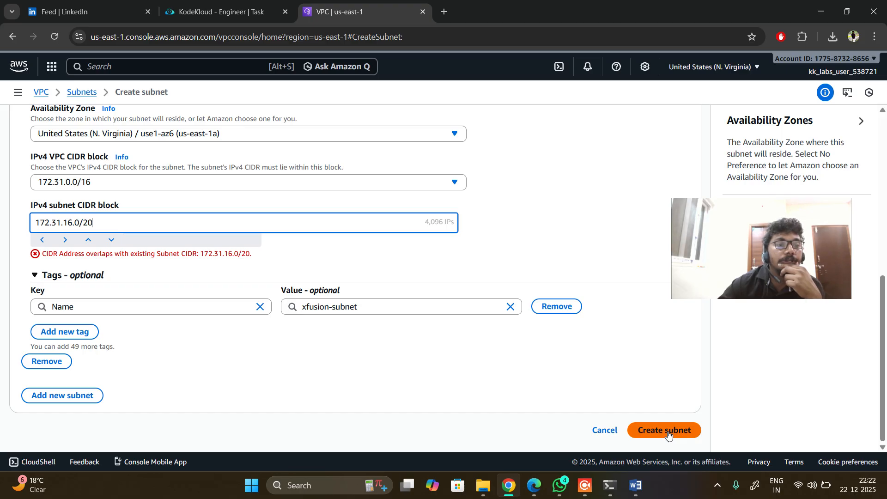
pyautogui.click(260, 257)
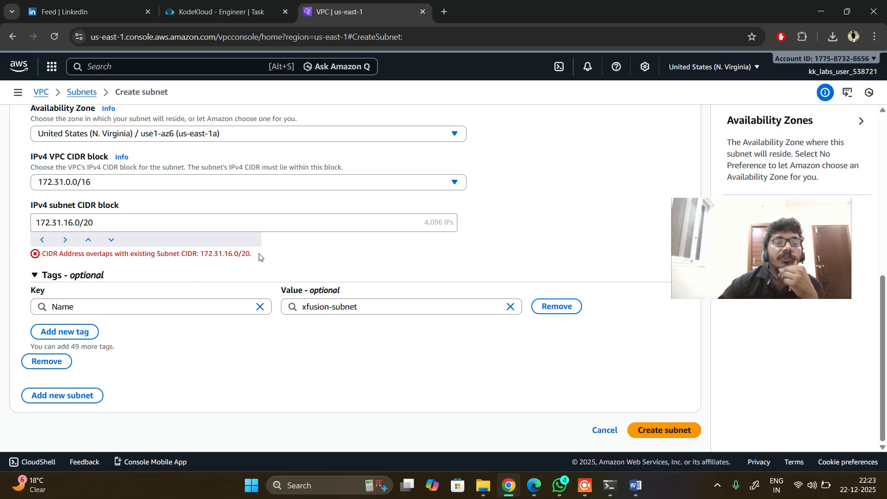
pyautogui.tripleClick(259, 257)
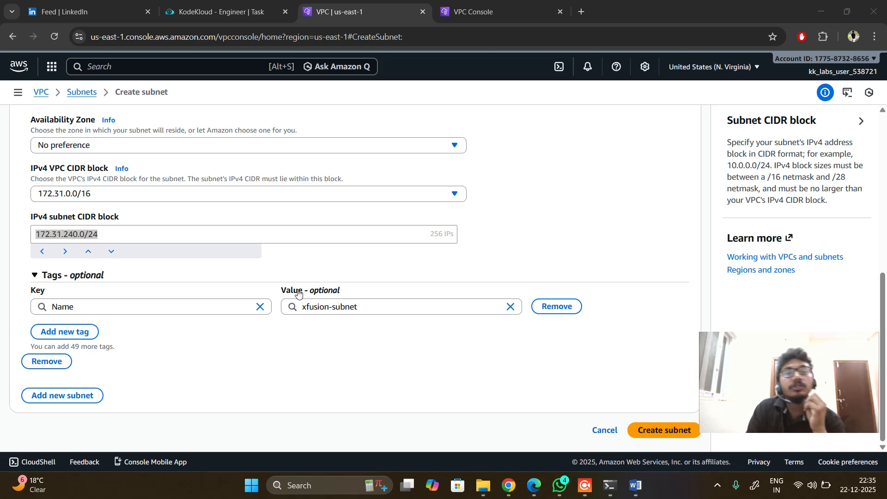
# - Create xfusion-subnet with the IPv4 CIDR block 172.31.240.0/24 and open the new subnet's details
pyautogui.click(658, 432)
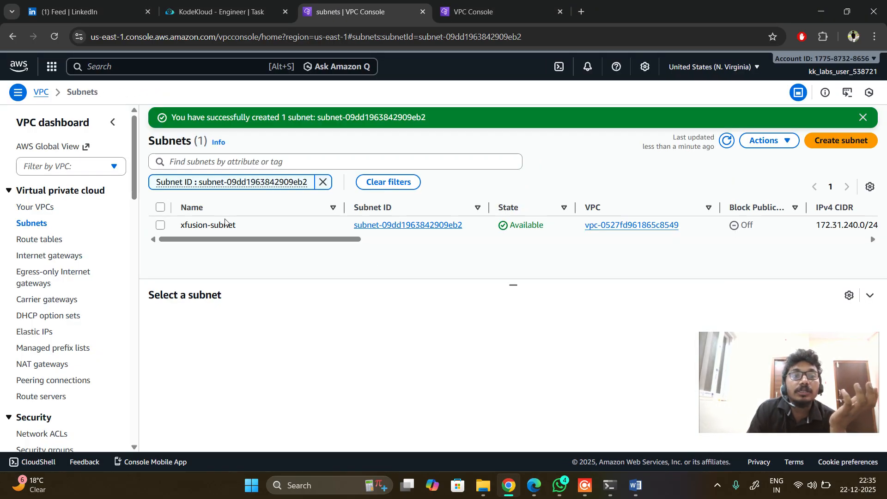
pyautogui.click(374, 225)
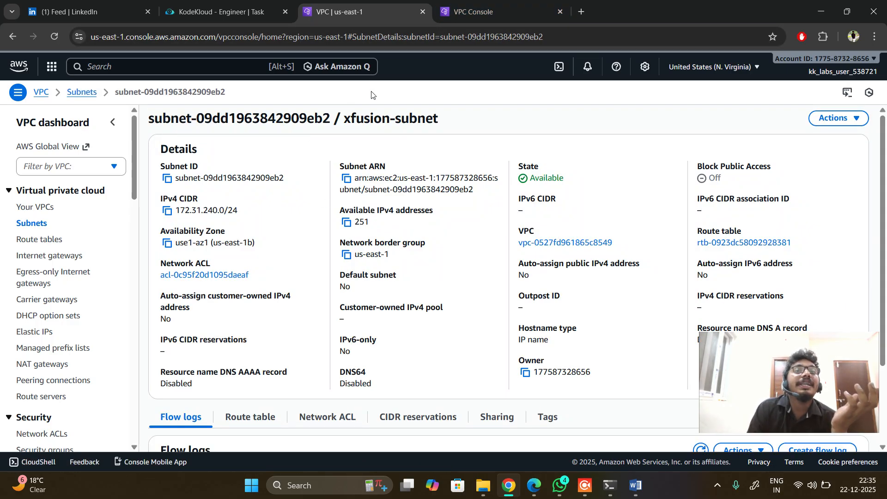
# - Check the subnet name in the KodeKloud task and enter xfusion-subnet as the name in the second, still blank subnet creation form
pyautogui.click(501, 13)
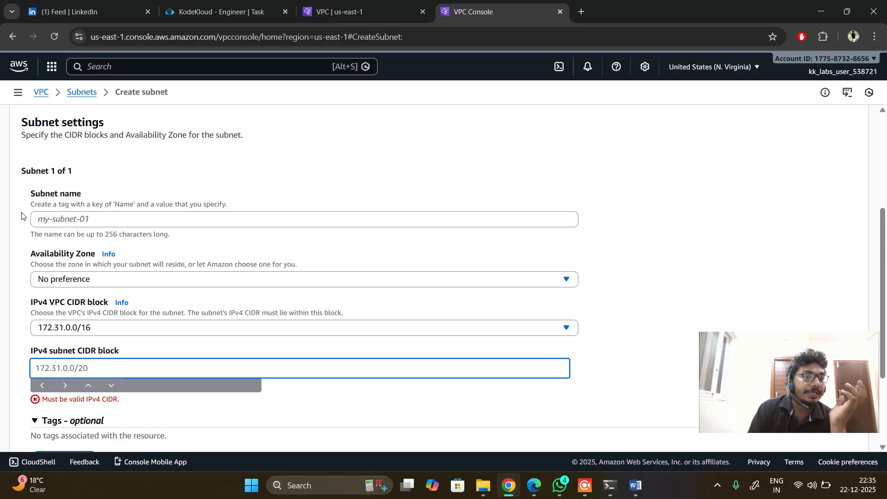
pyautogui.click(76, 221)
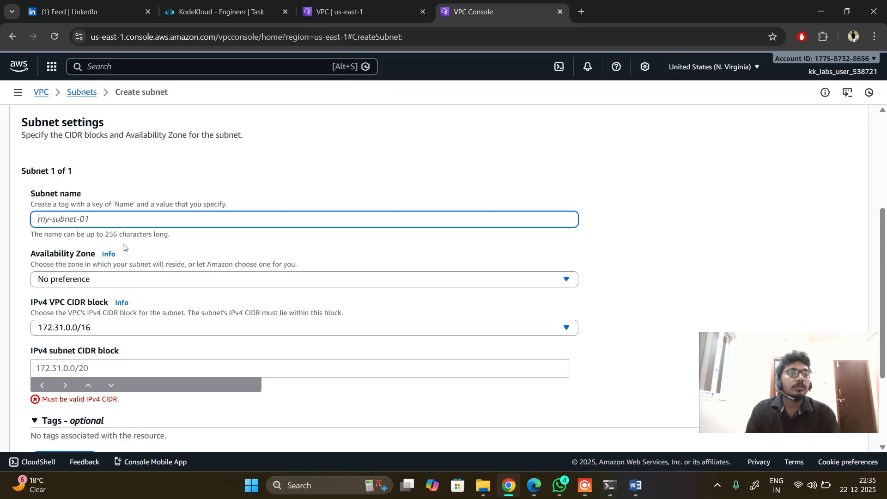
pyautogui.click(240, 6)
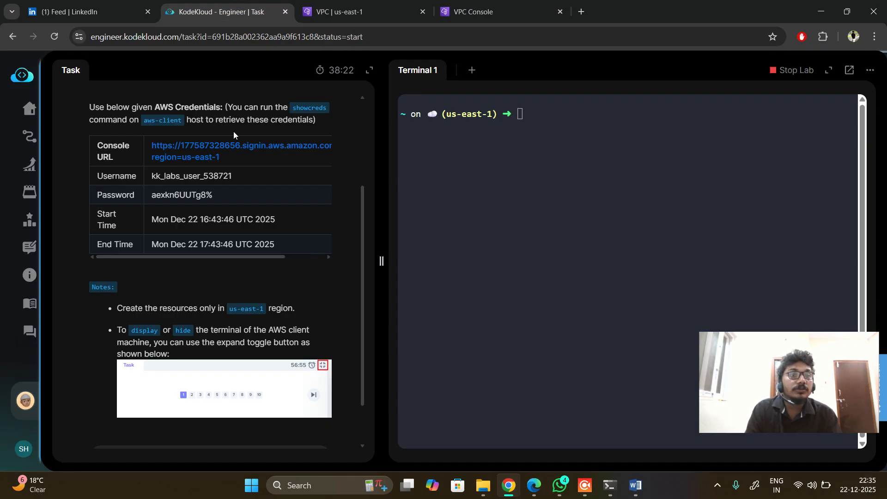
pyautogui.scroll(3, 188, 198)
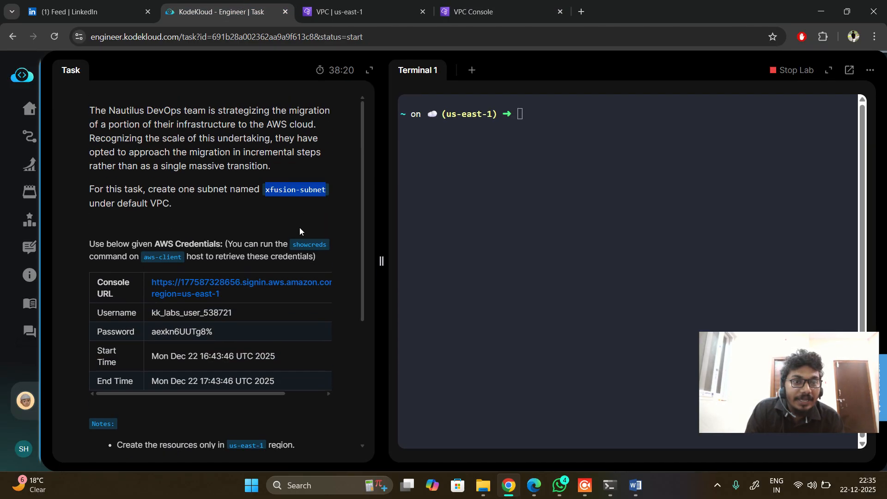
pyautogui.click(524, 13)
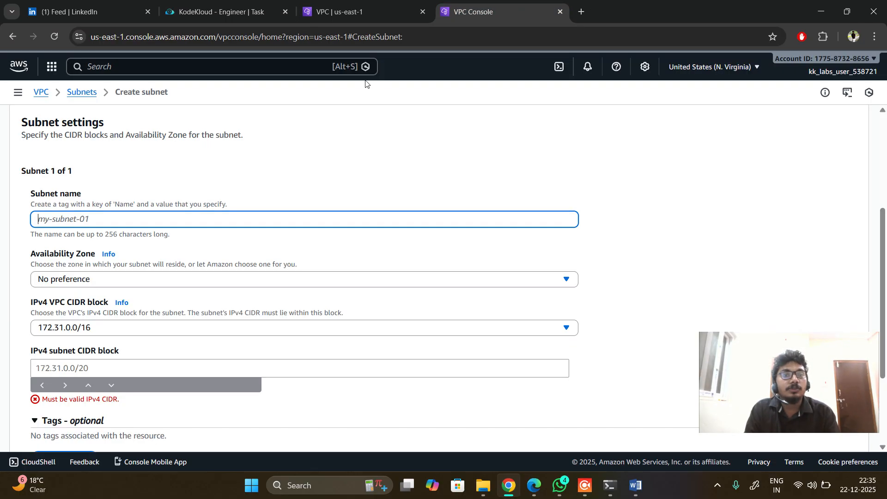
pyautogui.click(67, 220)
pyautogui.write('xfusion-subnet')
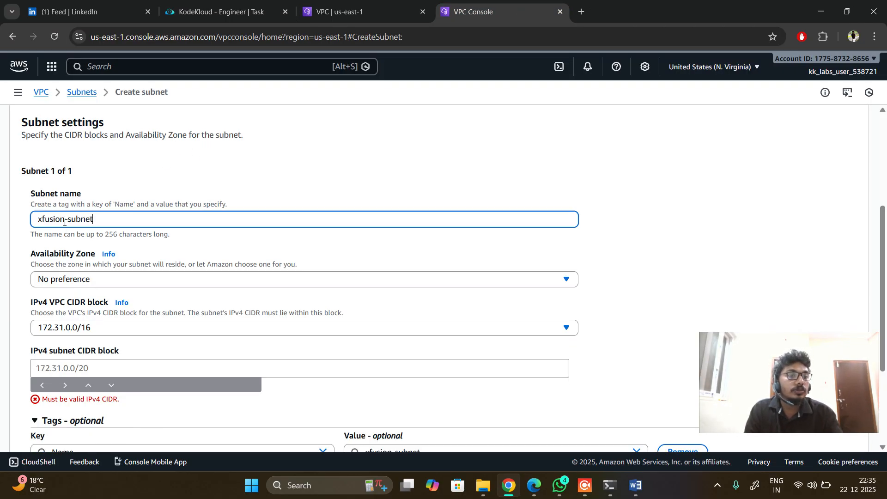
# - Review the associated VPC CIDR, try 172.31.0.4/16 as the IPv4 subnet CIDR block, and clear the part after 172.31
pyautogui.scroll(3, 145, 232)
pyautogui.scroll(2, 102, 143)
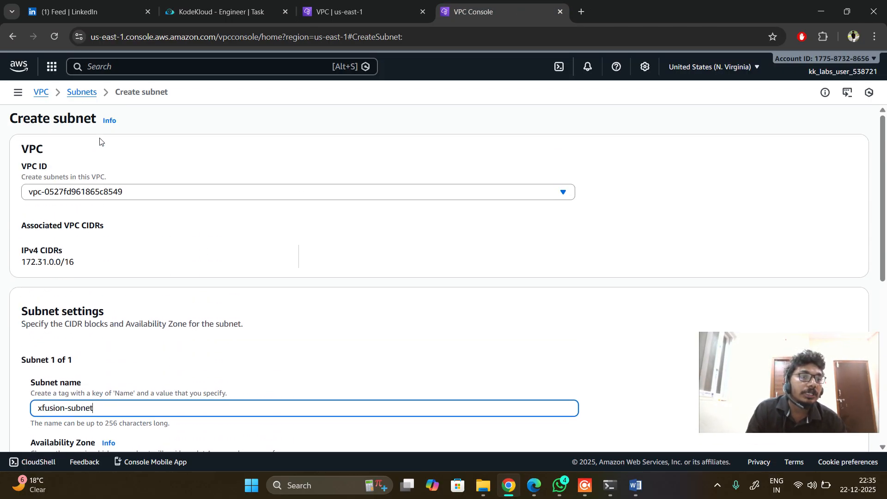
pyautogui.scroll(-6, 314, 221)
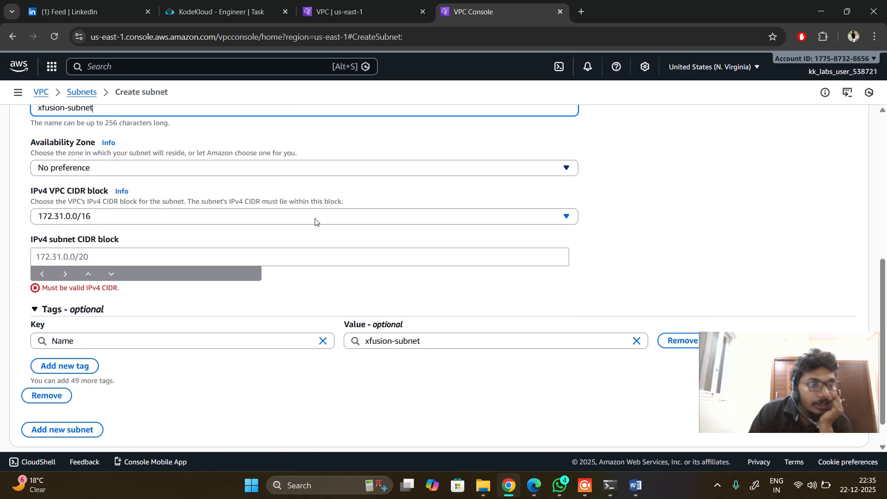
pyautogui.click(53, 242)
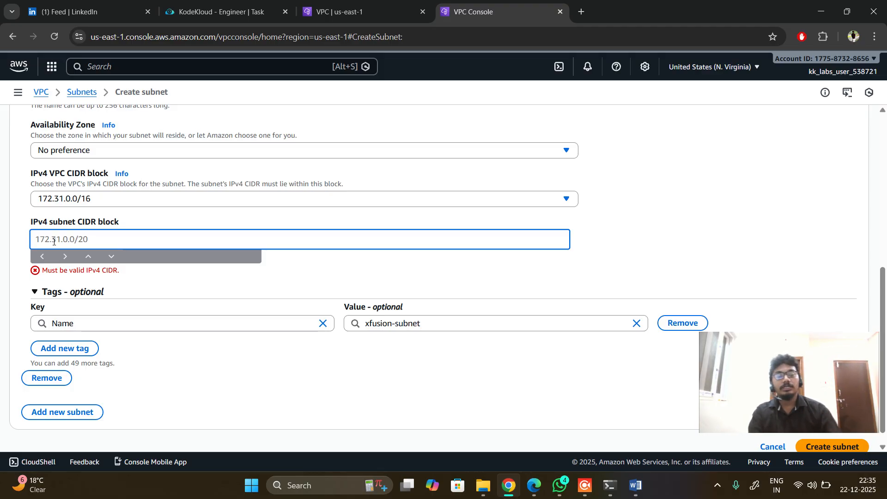
pyautogui.write('1')
pyautogui.press('BackSpace')
pyautogui.write('172.31.')
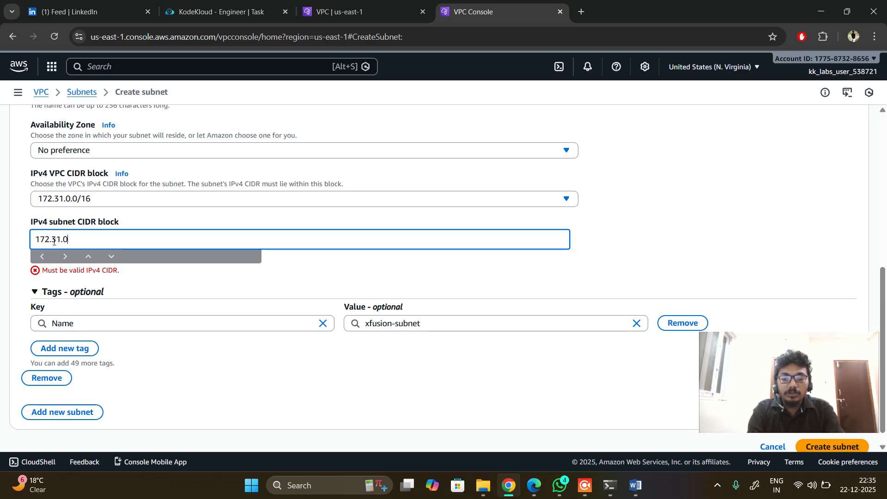
pyautogui.write('0.4/16')
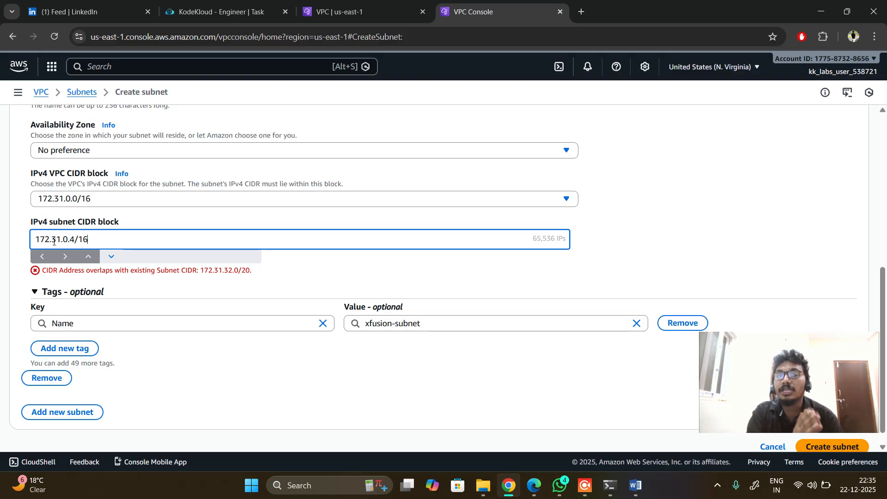
pyautogui.press('BackSpace')
pyautogui.press('BackSpace')
pyautogui.press('BackSpace')
pyautogui.press('BackSpace')
pyautogui.press('BackSpace')
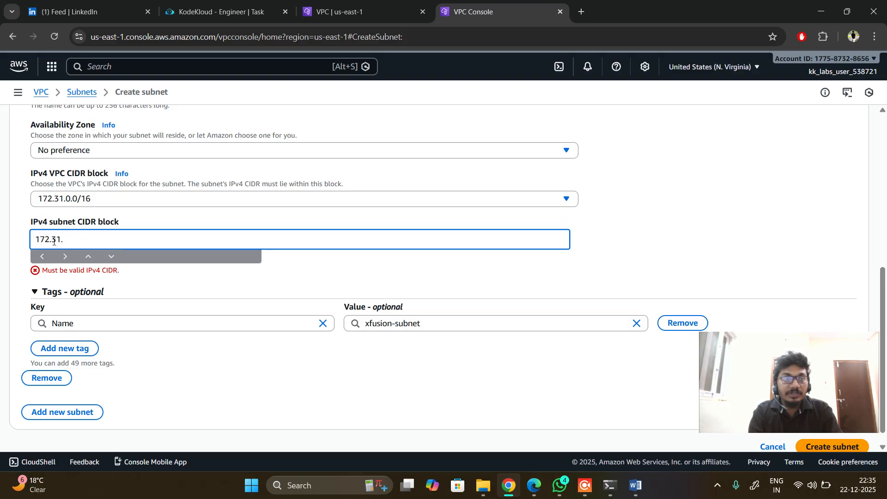
# - Set the IPv4 subnet CIDR block to 172.31.240.0/24 and compare it with the IPv4 VPC CIDR block choices
pyautogui.write('240')
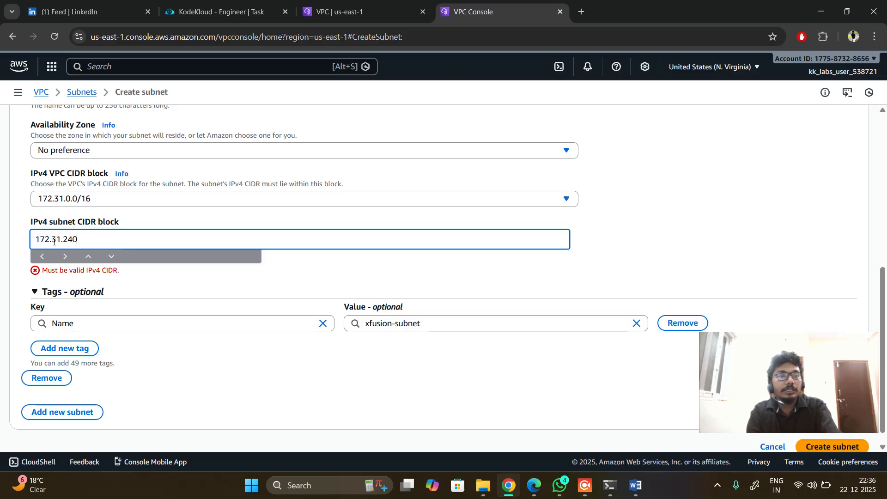
pyautogui.write('0/')
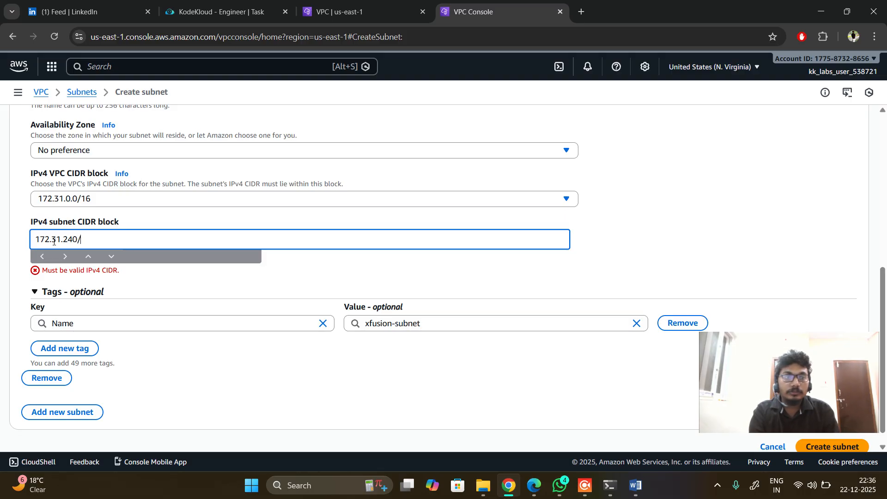
pyautogui.press('BackSpace')
pyautogui.write('.0/24')
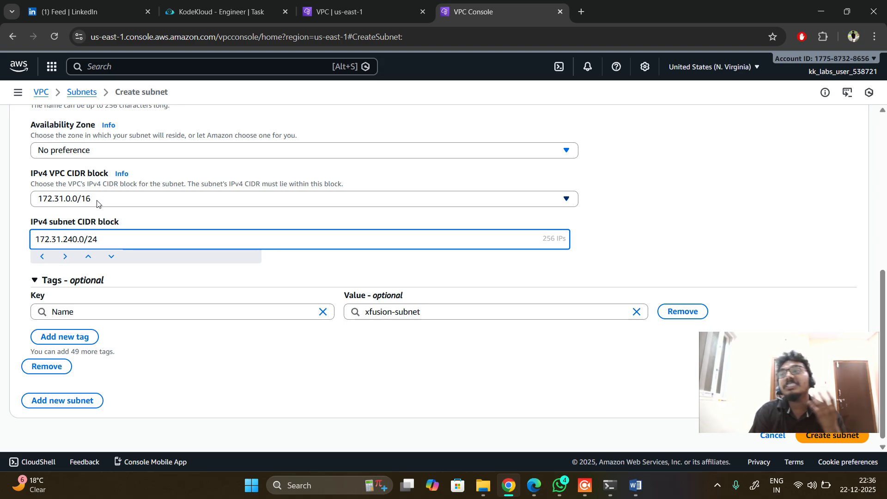
pyautogui.click(109, 205)
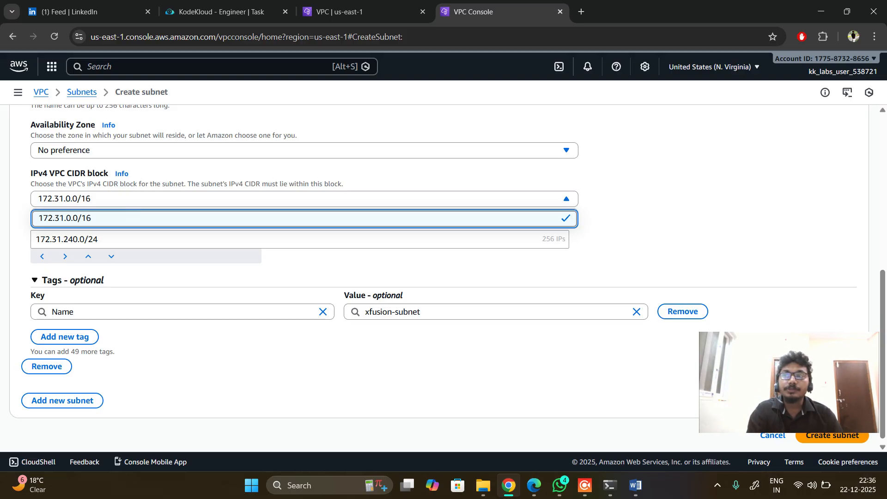
pyautogui.scroll(-1, 689, 230)
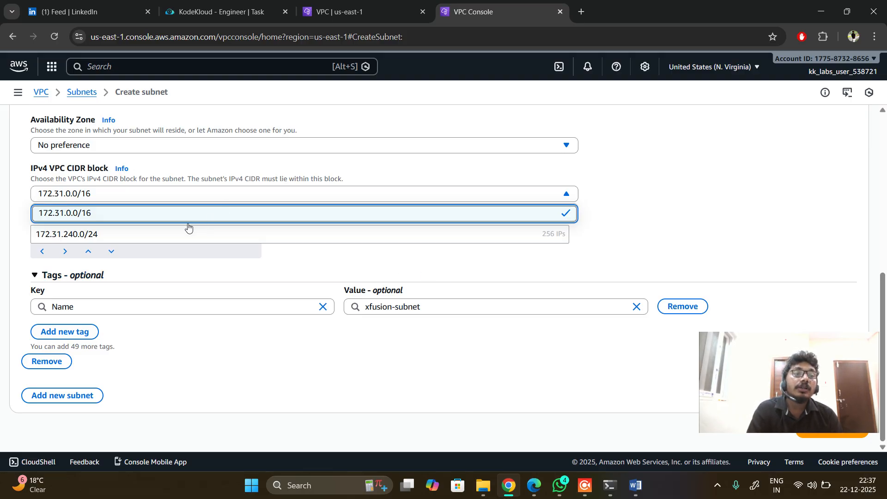
pyautogui.moveTo(138, 239); pyautogui.dragTo(34, 237)
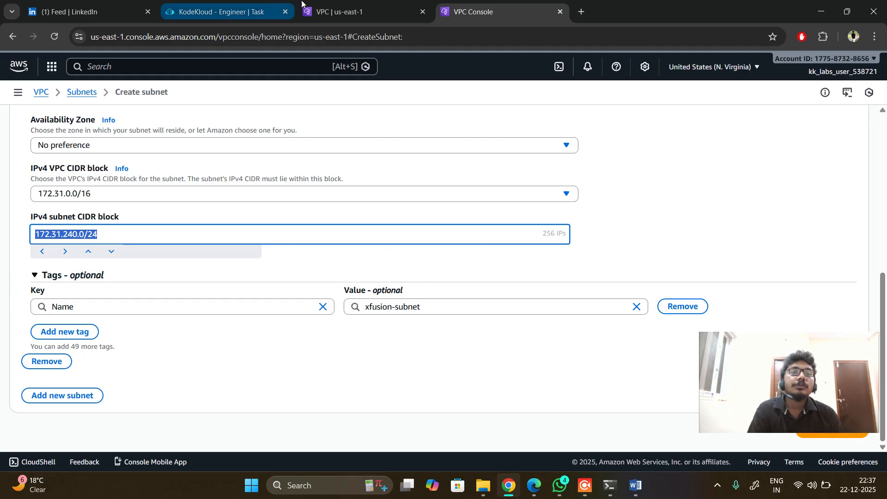
# - Review the details of the created xfusion-subnet and compare them with the requirements and notes in the KodeKloud task
pyautogui.click(330, 3)
pyautogui.scroll(-3, 412, 362)
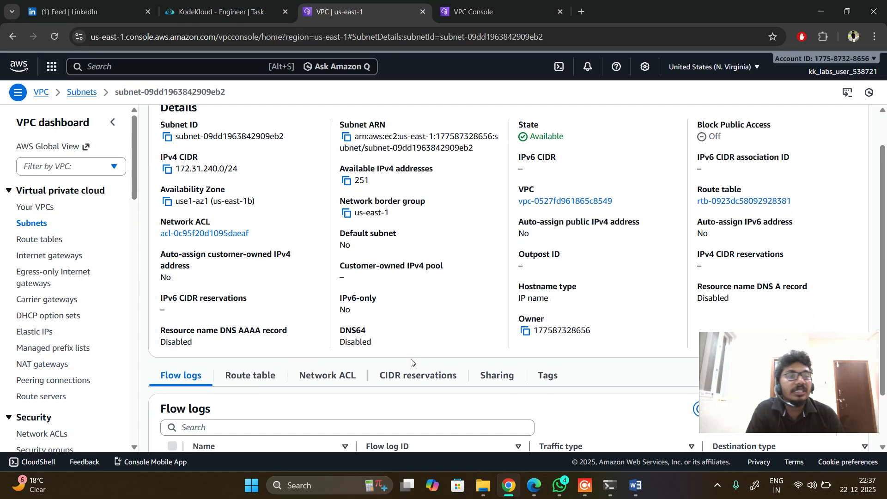
pyautogui.scroll(3, 412, 360)
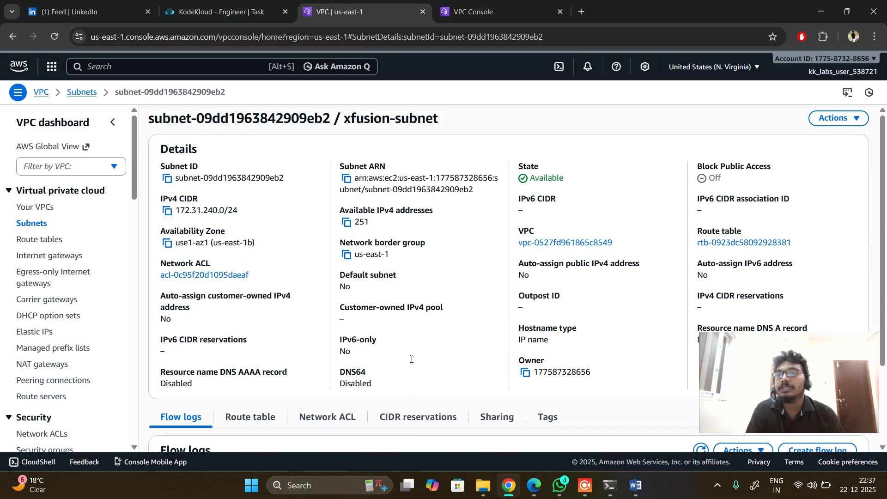
pyautogui.click(84, 11)
pyautogui.click(218, 12)
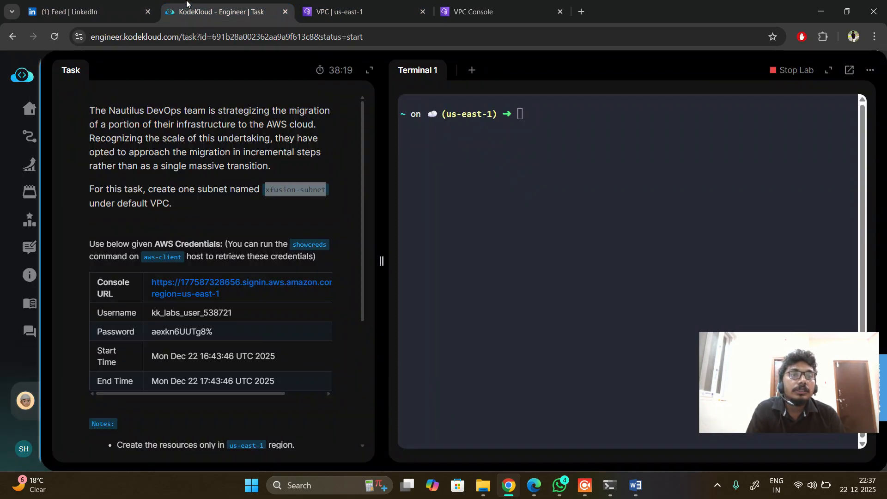
pyautogui.scroll(-5, 309, 413)
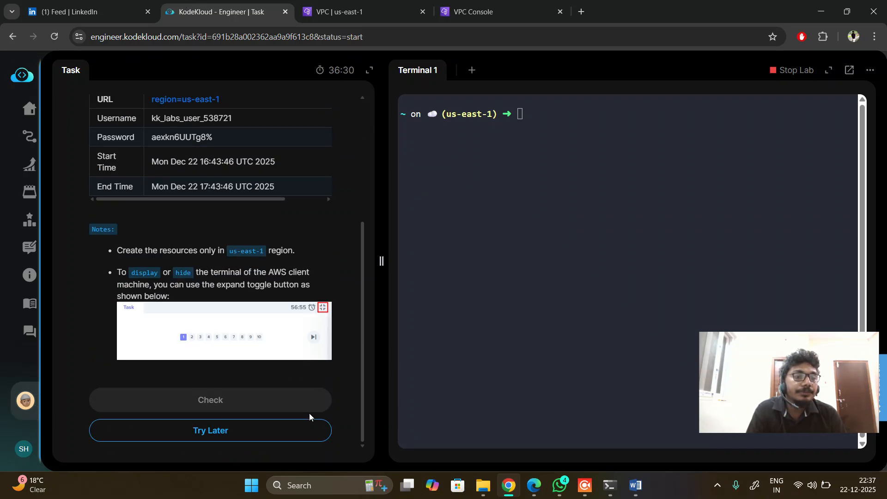
pyautogui.scroll(5, 301, 105)
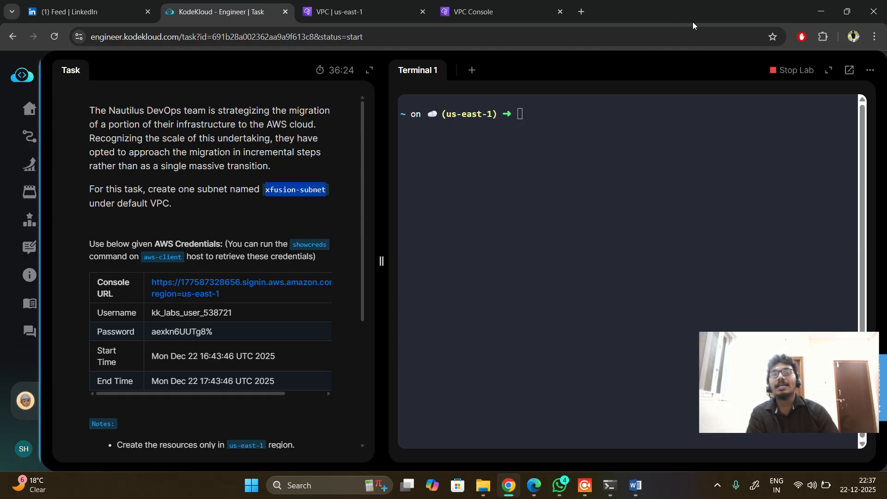
# - Open KodeKloud's 100 Days of Cloud page in a new browser tab and start the challenge
pyautogui.click(581, 12)
pyautogui.click(193, 43)
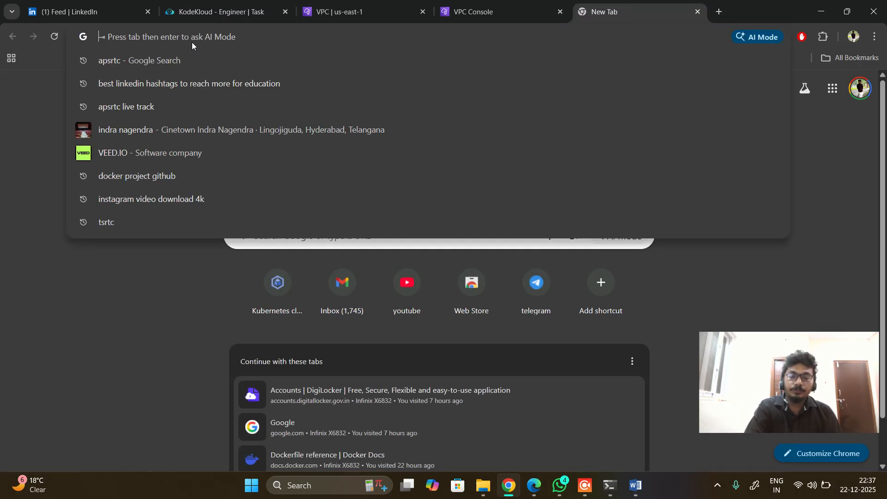
pyautogui.write('ko')
pyautogui.press('Return')
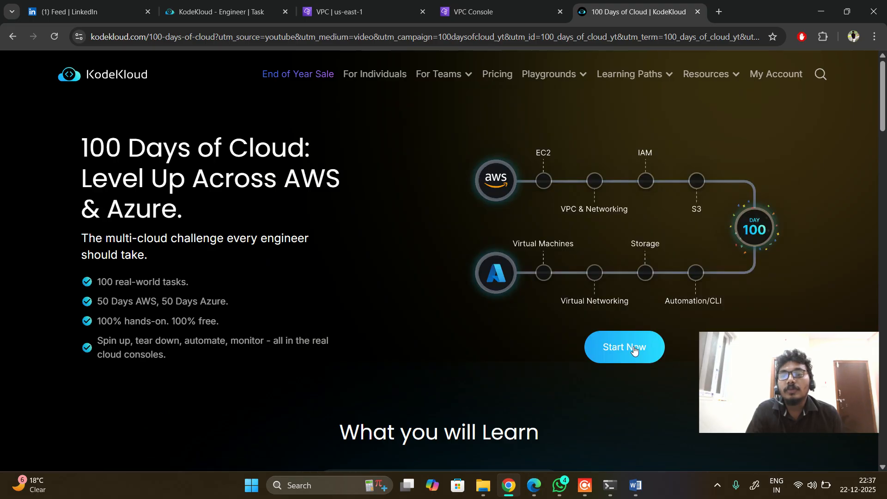
pyautogui.click(634, 348)
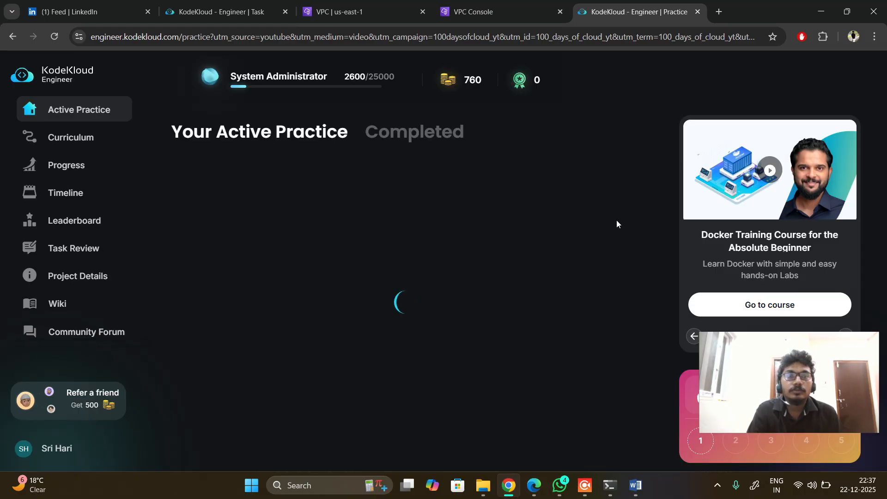
# - Expand the 100 Days of Cloud (AWS) challenge and look through its list of daily tasks
pyautogui.scroll(-3, 390, 252)
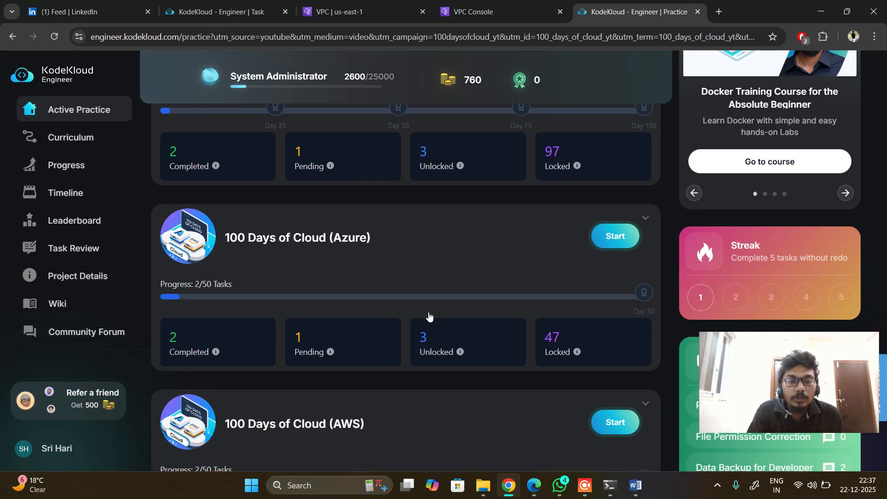
pyautogui.scroll(-3, 429, 315)
pyautogui.click(646, 276)
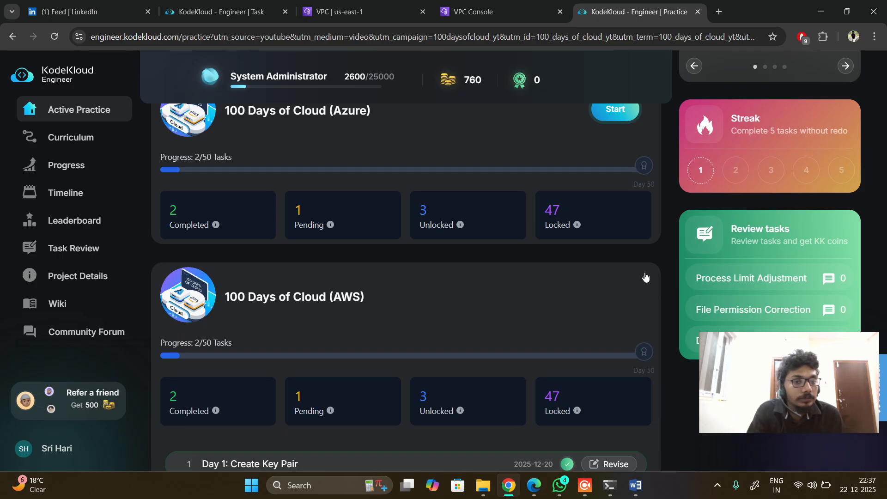
pyautogui.scroll(-6, 358, 303)
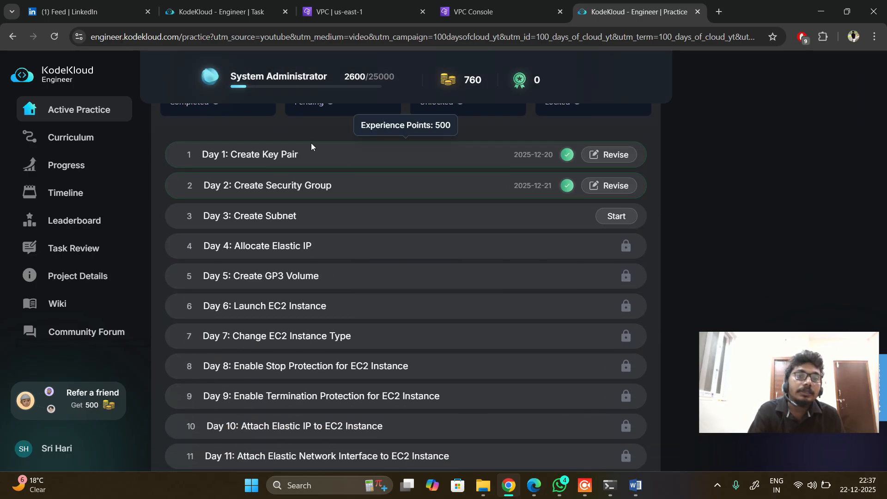
# - Return to the AWS console home, search for keypa, and open the EC2 Key pairs feature
pyautogui.click(356, 12)
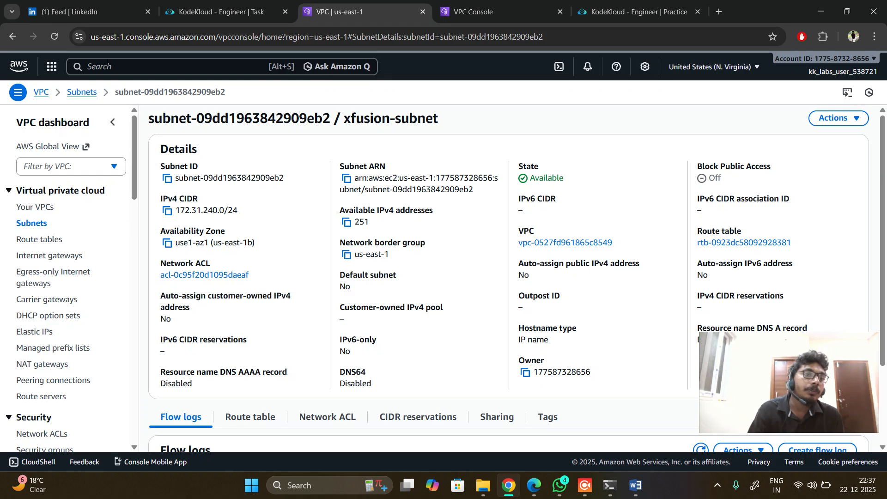
pyautogui.click(22, 70)
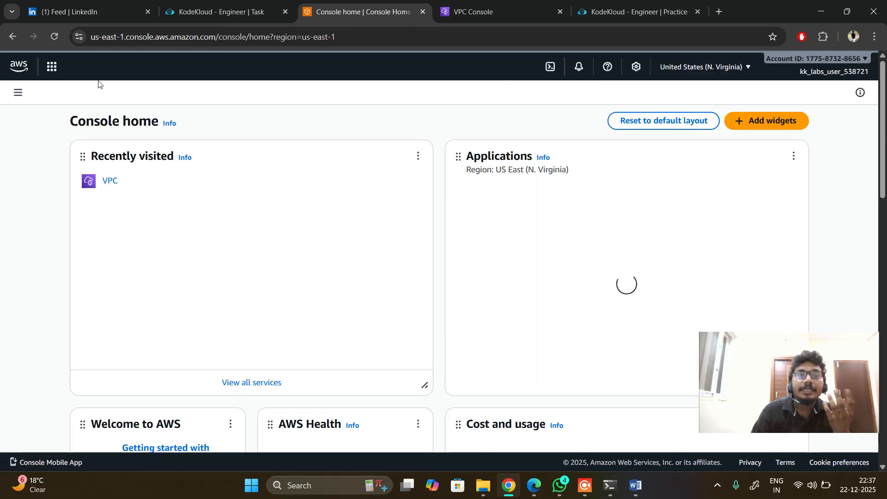
pyautogui.click(200, 68)
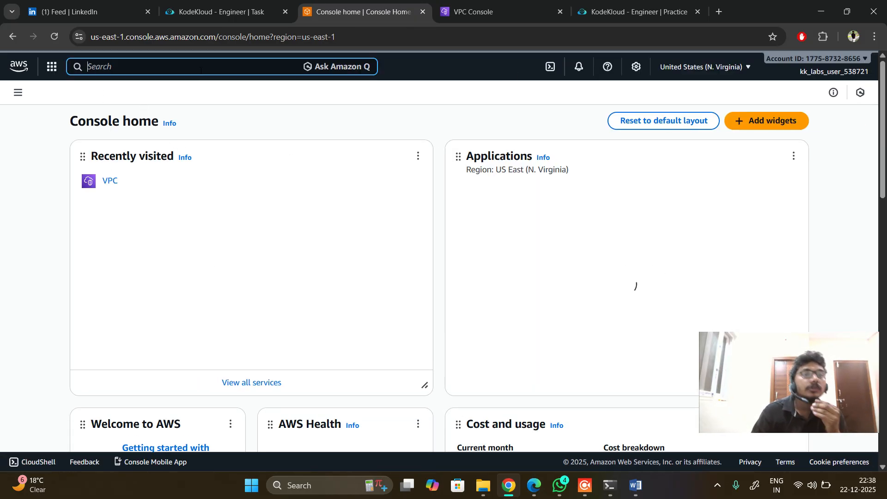
pyautogui.write('key')
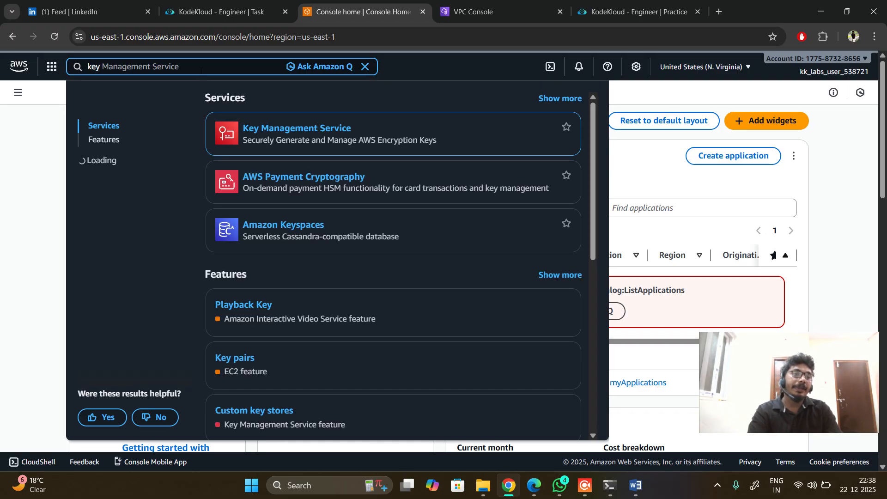
pyautogui.write('pa')
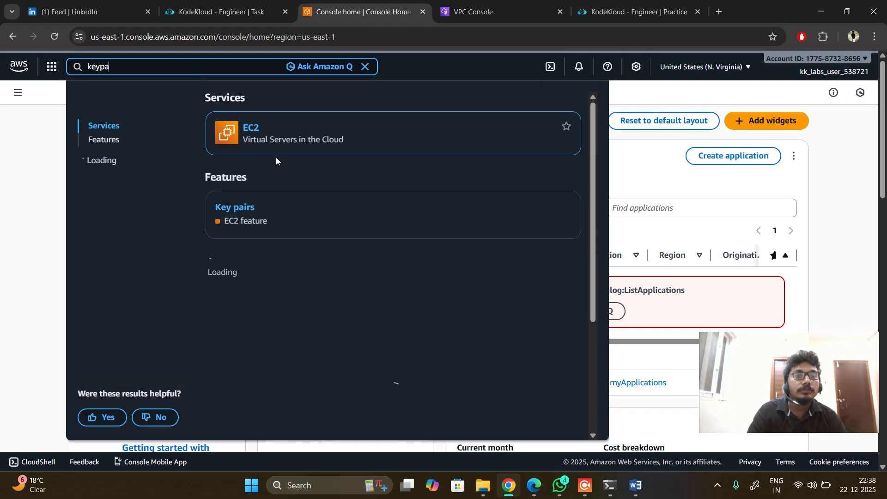
pyautogui.click(235, 209)
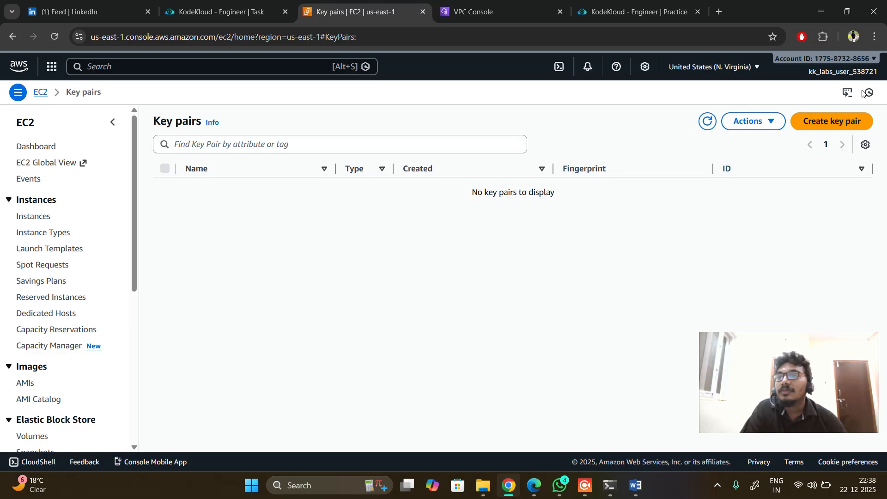
# - Create an RSA key pair named keypair in .pem format and save the private key file under the name keypair
pyautogui.click(820, 131)
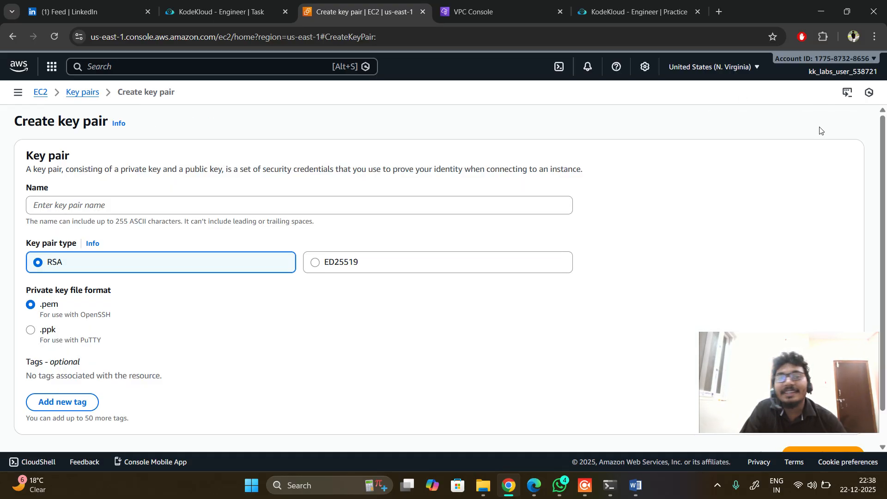
pyautogui.click(111, 210)
pyautogui.write('keypair')
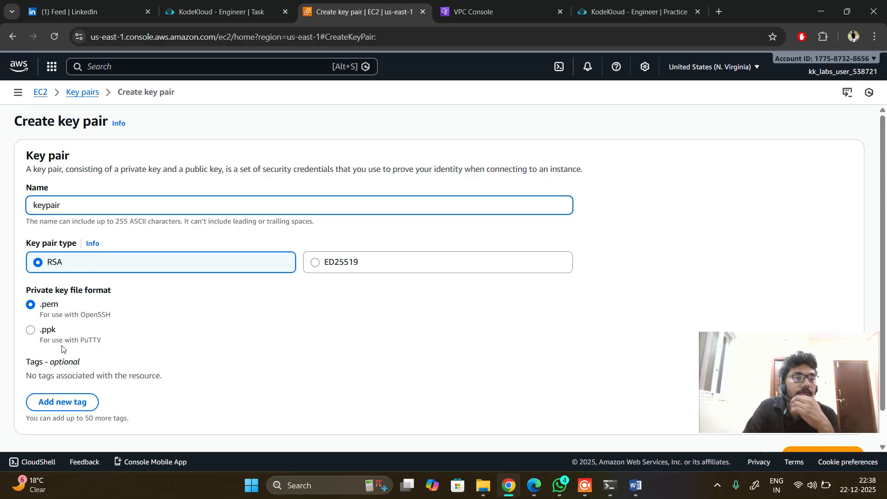
pyautogui.scroll(-1, 62, 349)
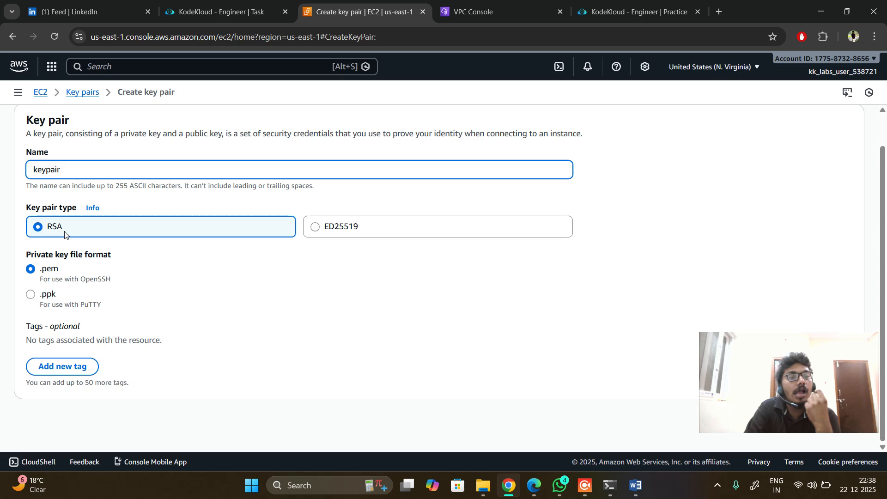
pyautogui.moveTo(790, 376); pyautogui.dragTo(744, 259)
pyautogui.click(816, 420)
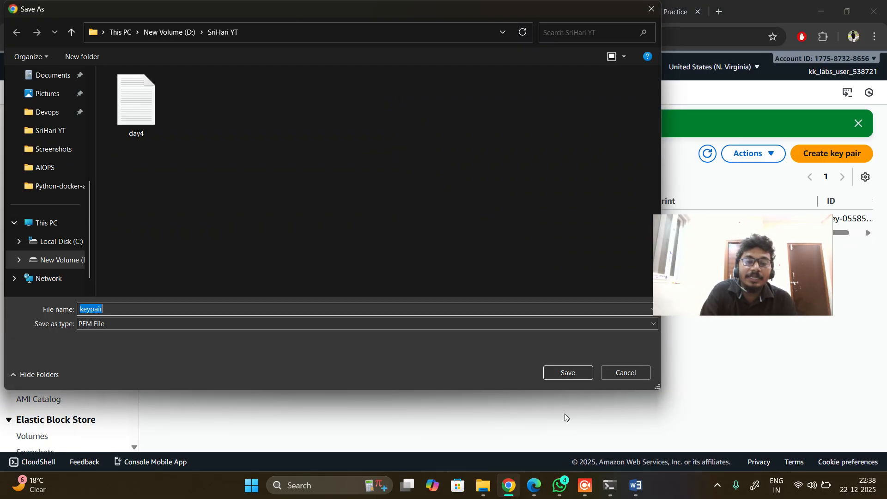
pyautogui.click(570, 372)
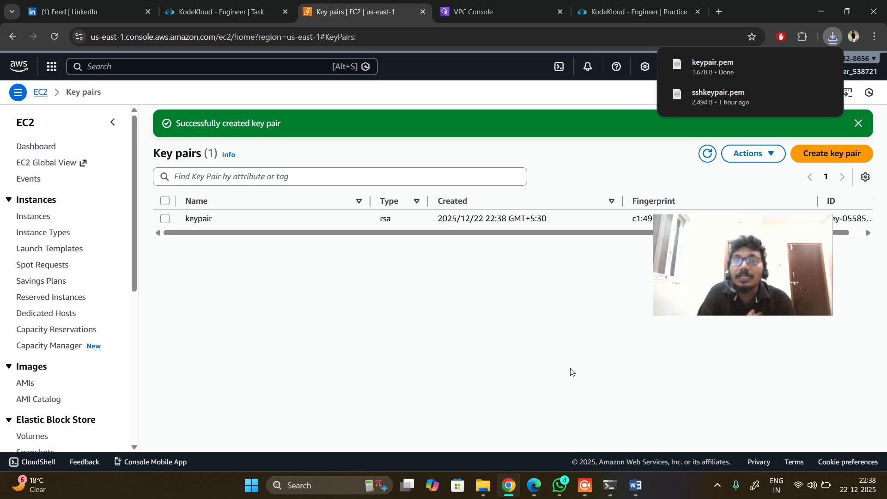
# - Check the Day 2 task in the KodeKloud list, and search the AWS console for security groups to open the VPC feature
pyautogui.click(647, 12)
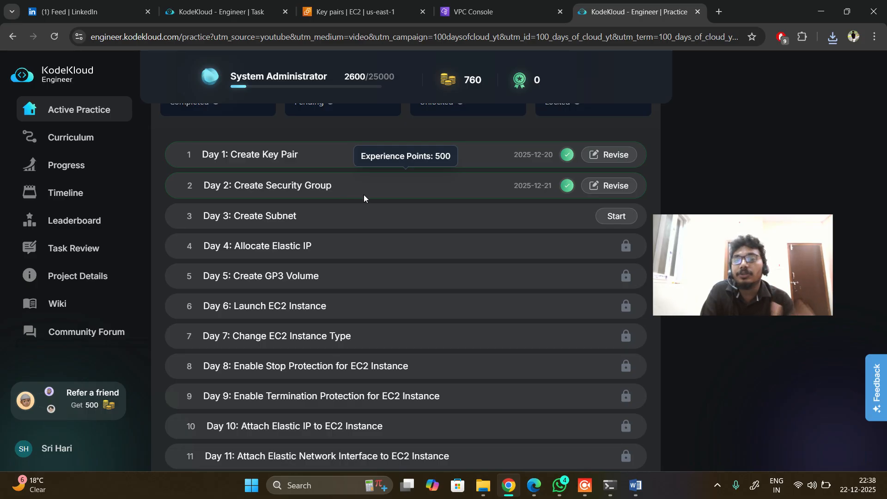
pyautogui.click(341, 3)
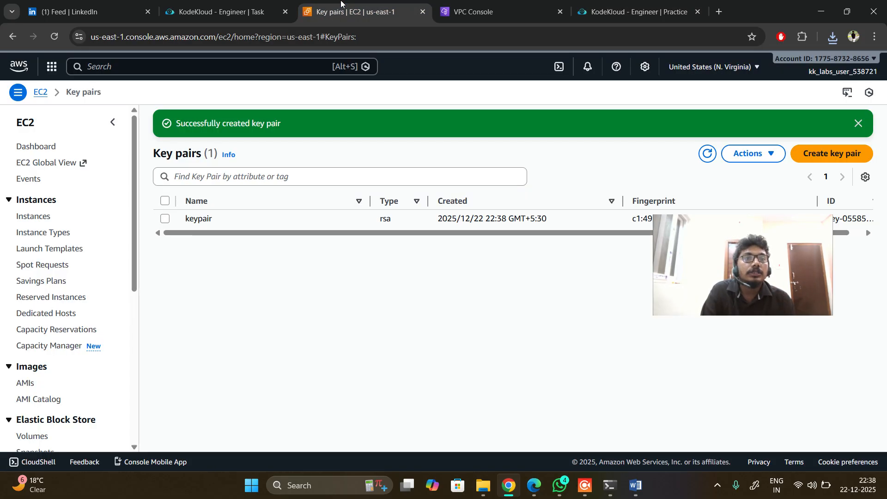
pyautogui.click(156, 65)
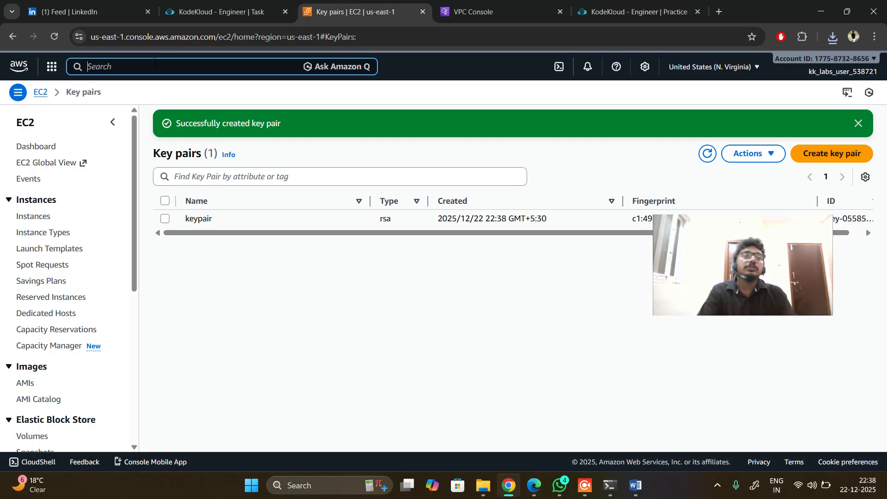
pyautogui.write('secOP')
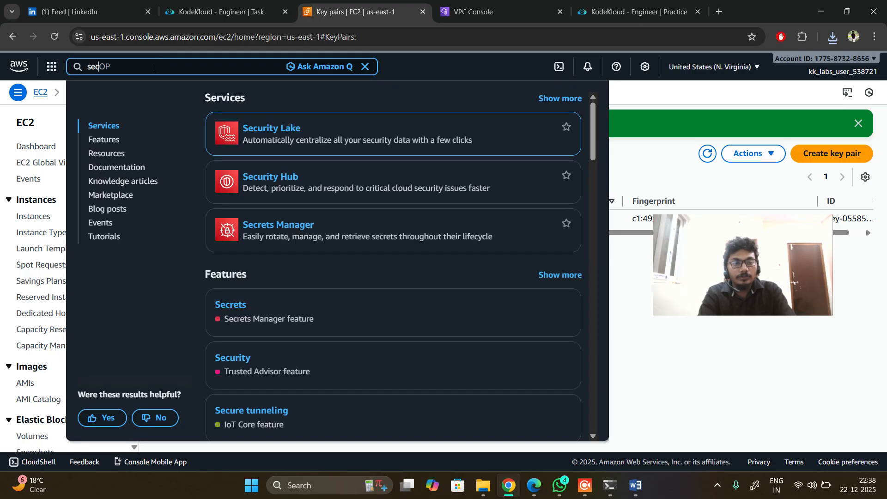
pyautogui.write('uri')
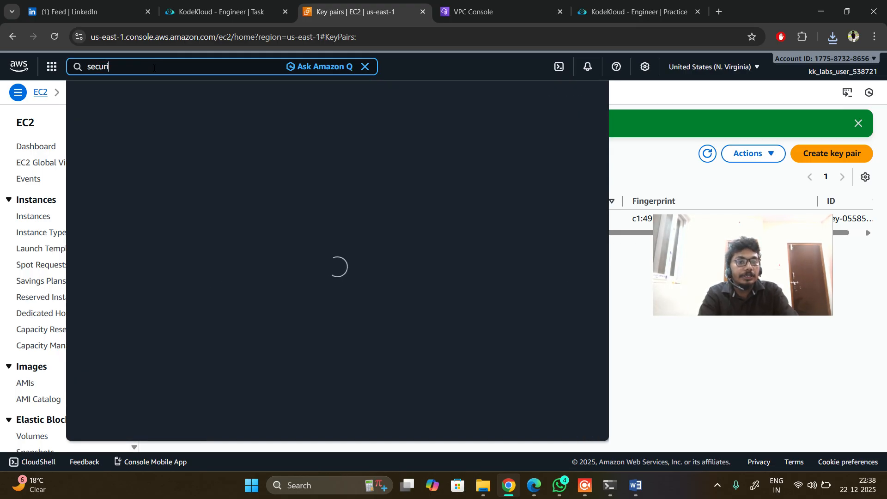
pyautogui.write('ty gro')
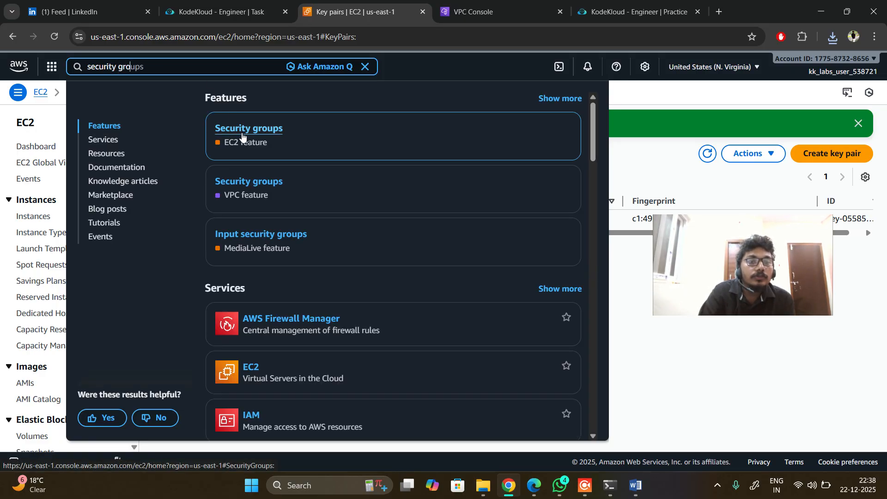
pyautogui.click(242, 134)
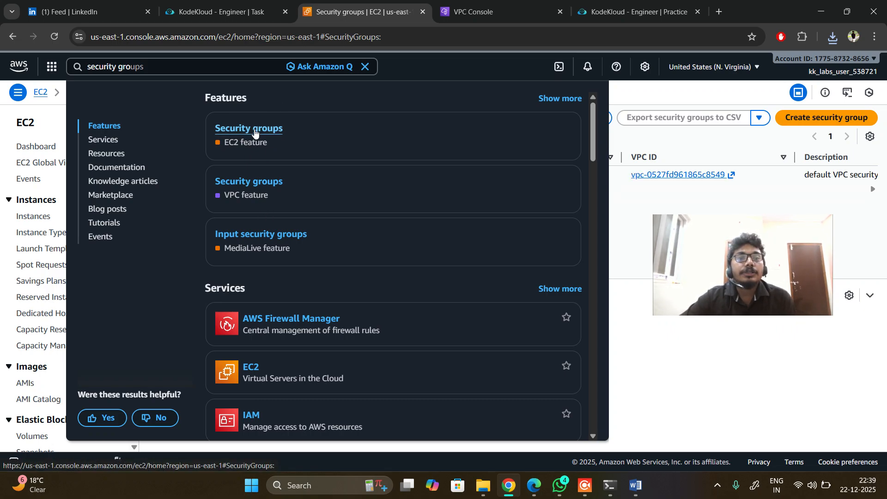
pyautogui.rightClick(255, 132)
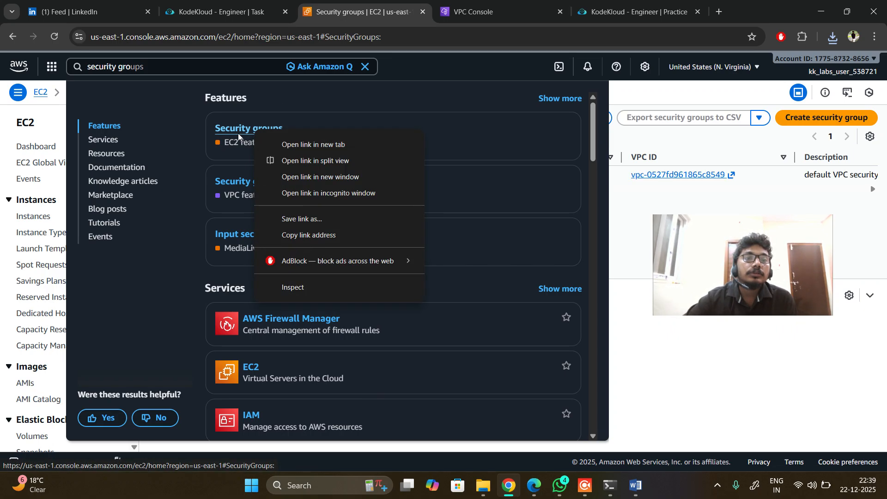
pyautogui.press('Escape')
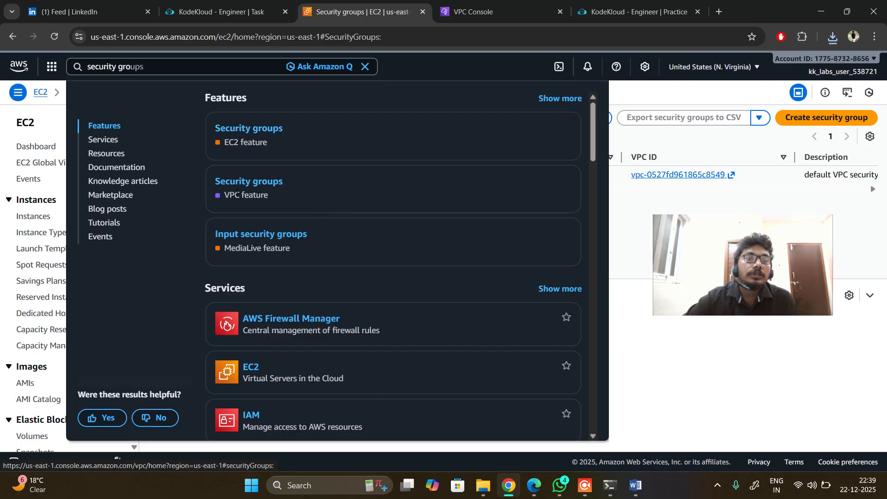
pyautogui.click(235, 181)
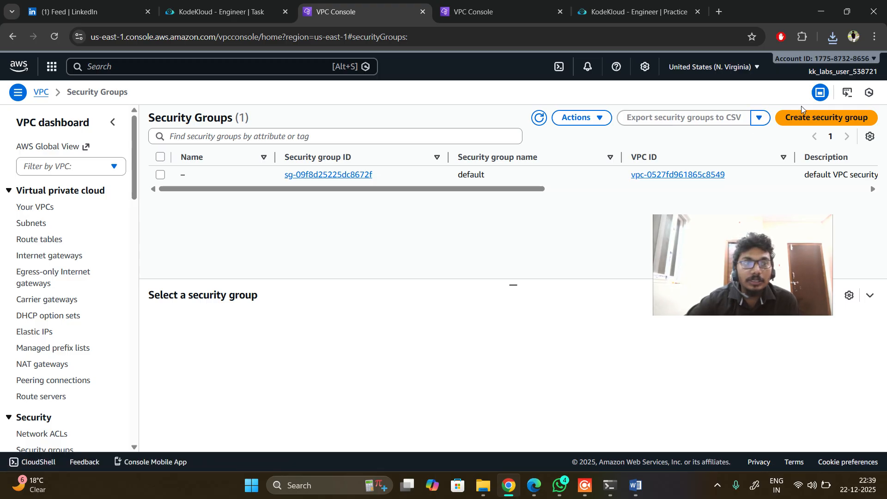
# - Start a new security group named mysg-group and select the default VPC for it
pyautogui.click(818, 118)
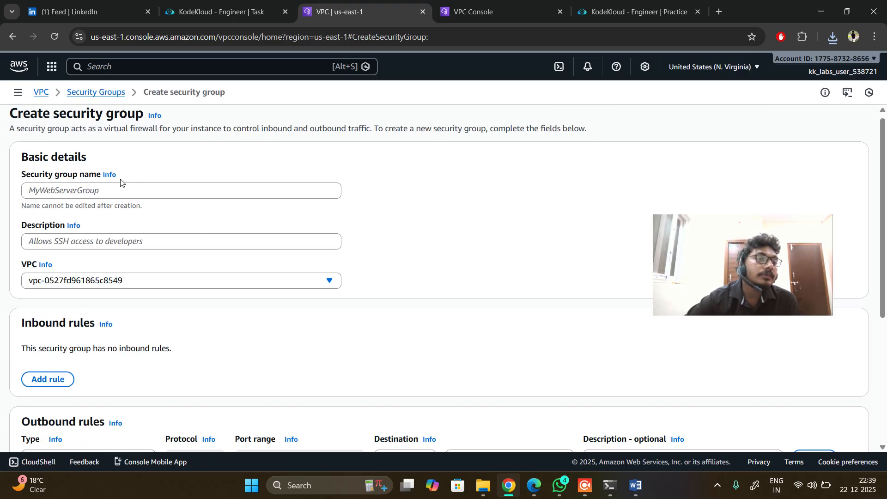
pyautogui.click(83, 193)
pyautogui.write('mysg-group')
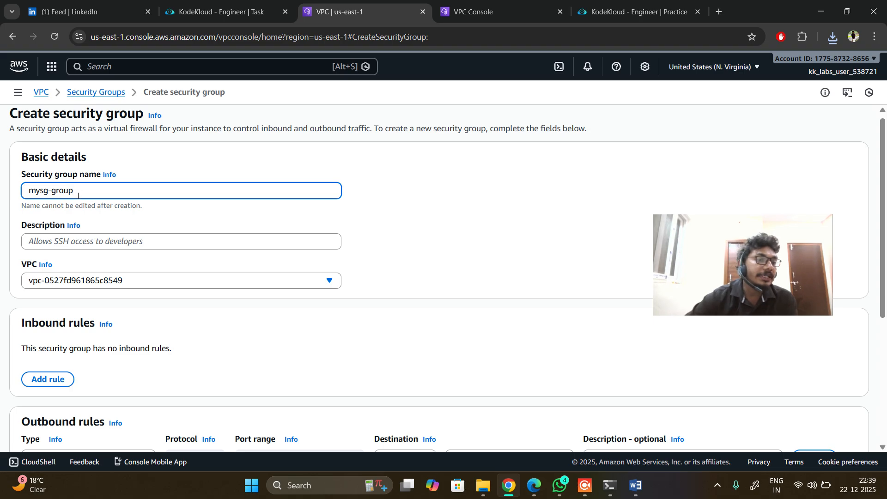
pyautogui.scroll(-2, 71, 262)
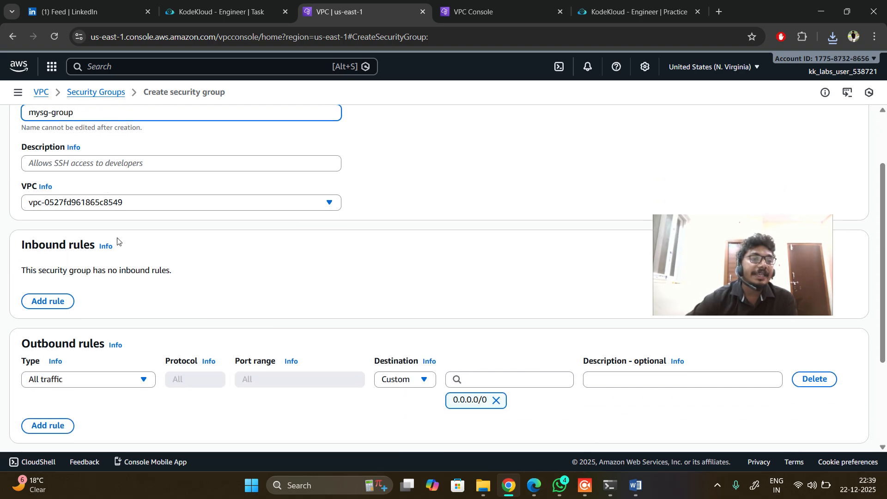
pyautogui.scroll(-2, 117, 240)
pyautogui.scroll(2, 117, 241)
pyautogui.click(134, 192)
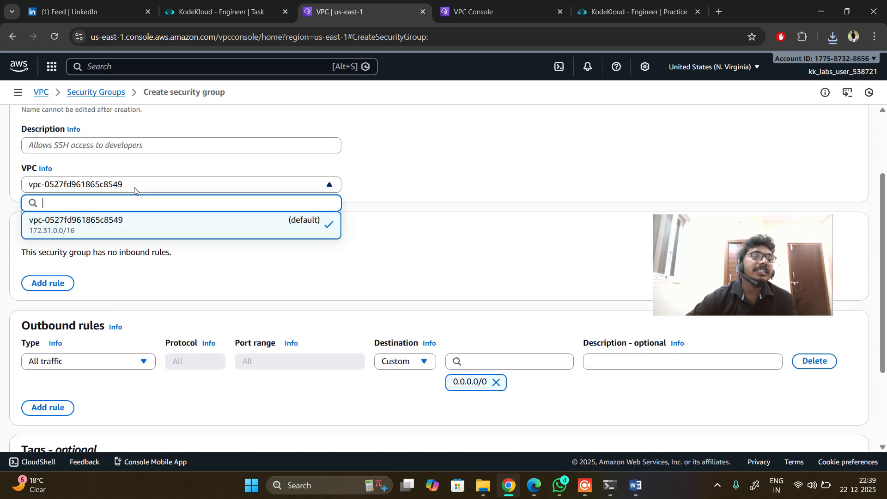
pyautogui.click(123, 230)
# - Add an inbound rule allowing SSH from source 0.0.0.0/0
pyautogui.scroll(-1, 253, 294)
pyautogui.scroll(-1, 253, 294)
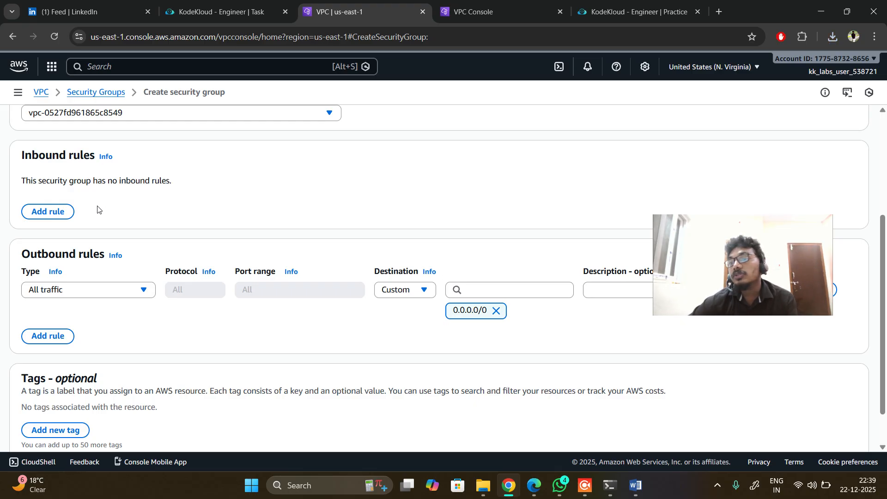
pyautogui.click(704, 265)
pyautogui.moveTo(704, 265); pyautogui.dragTo(759, 105)
pyautogui.click(43, 211)
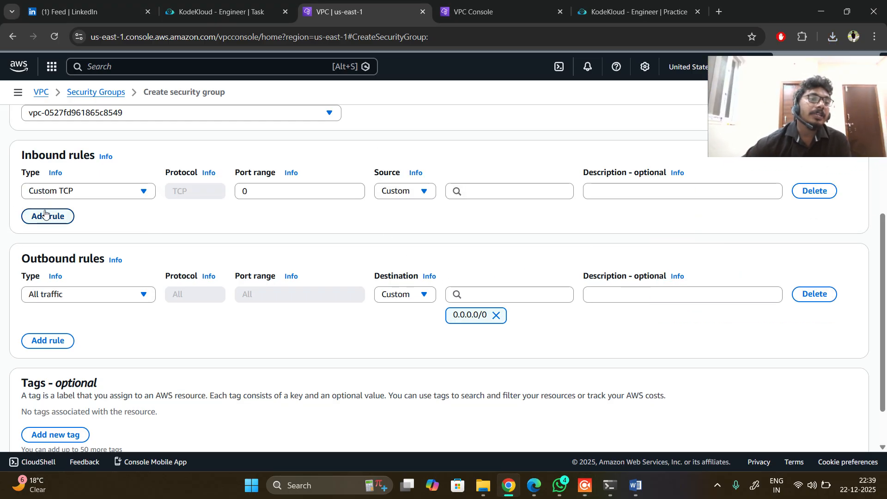
pyautogui.click(140, 193)
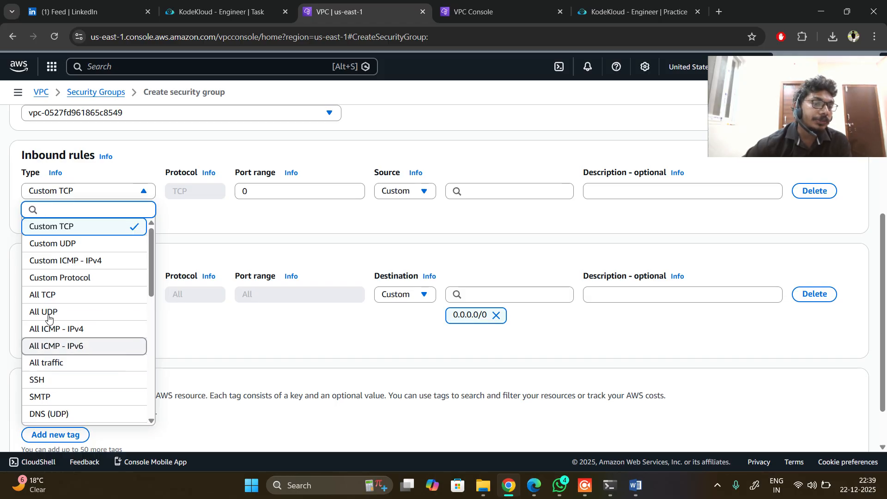
pyautogui.click(51, 380)
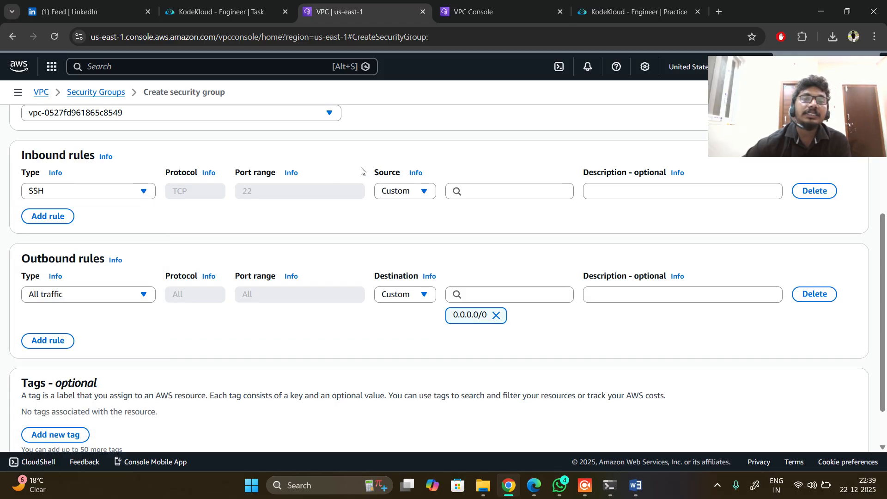
pyautogui.click(466, 193)
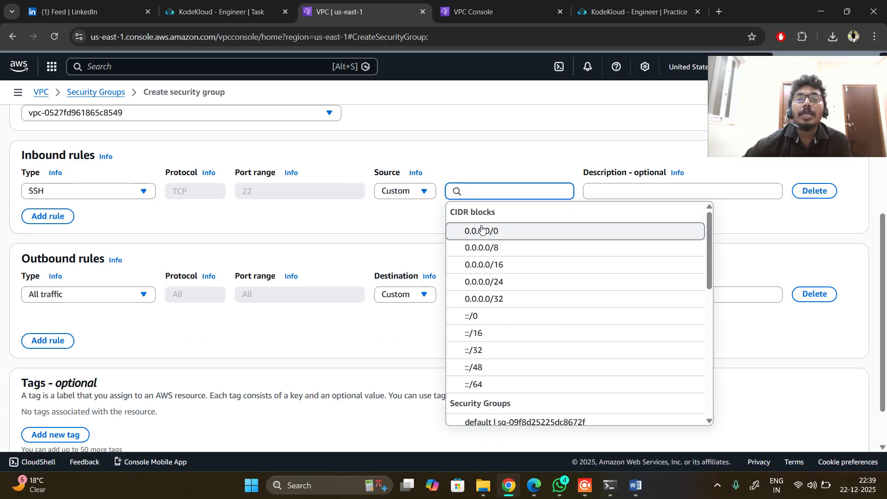
pyautogui.click(482, 230)
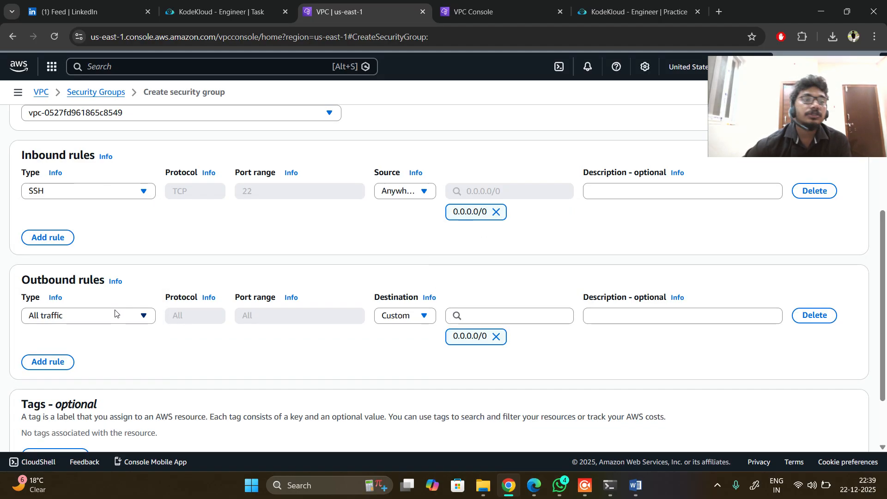
# - Add a second inbound rule of type Custom TCP for port 80 with source 0.0.0.0/0
pyautogui.click(47, 238)
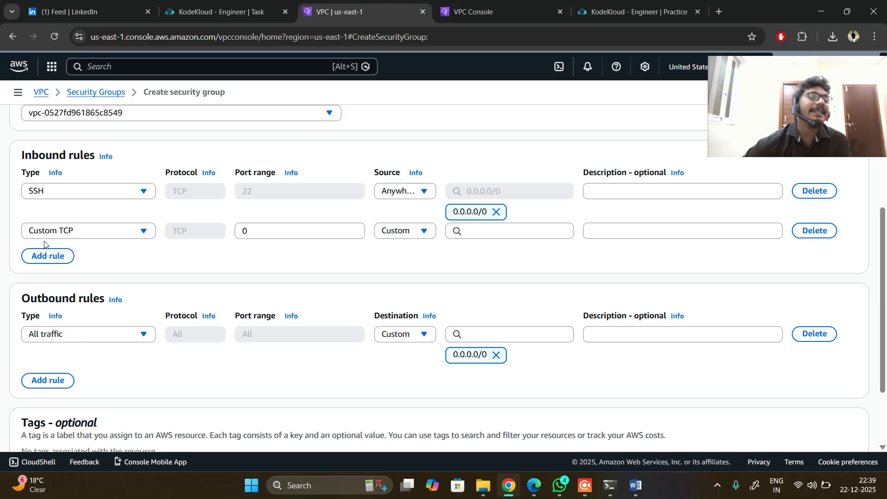
pyautogui.scroll(1, 96, 237)
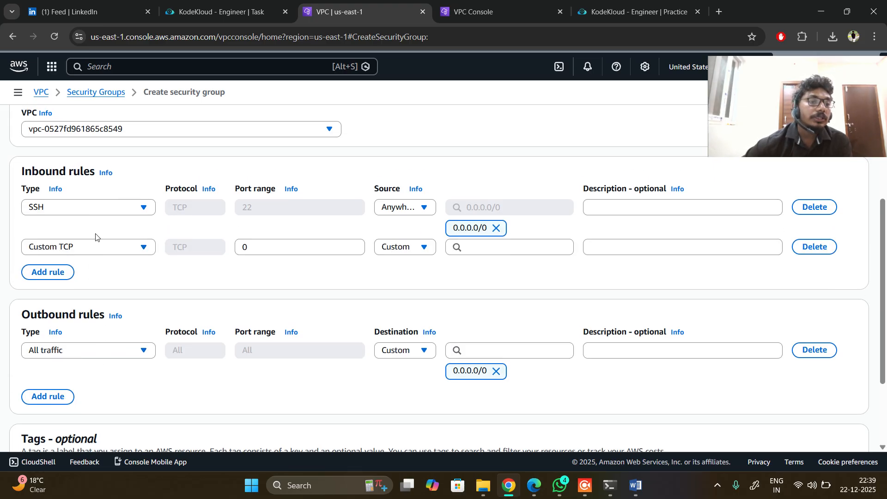
pyautogui.click(277, 247)
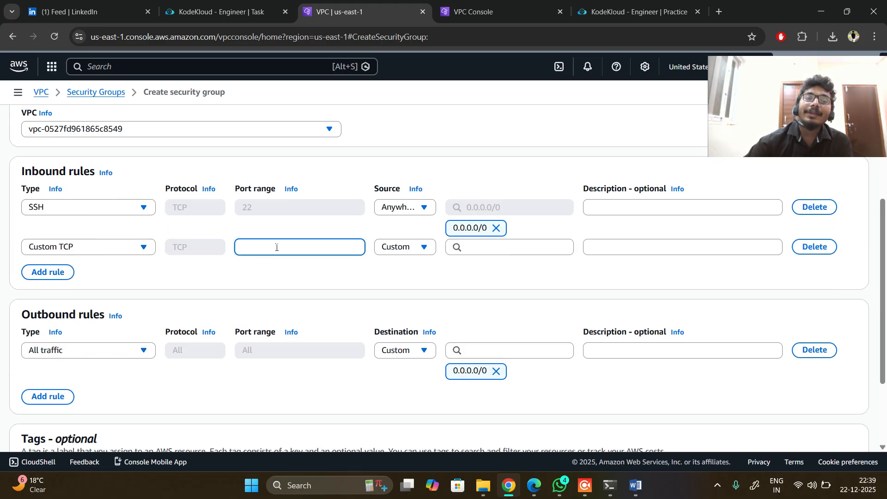
pyautogui.click(460, 247)
pyautogui.click(470, 286)
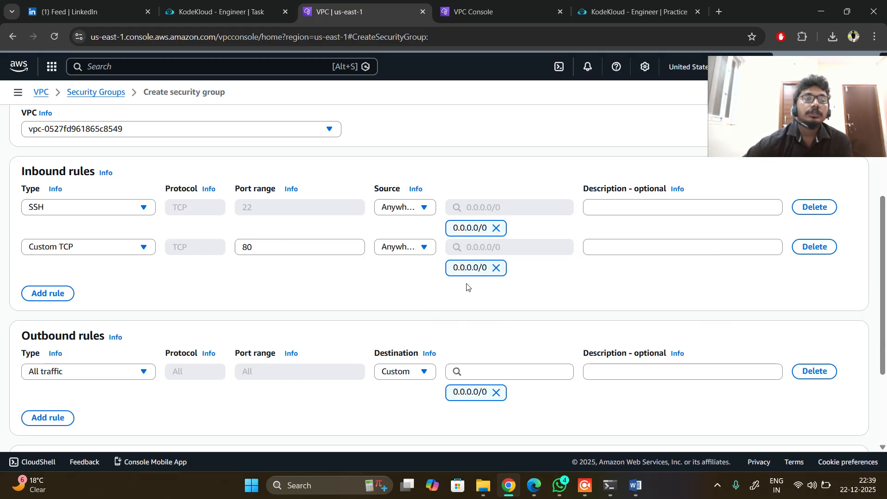
# - Change the type of the port 80 inbound rule to HTTP
pyautogui.click(88, 249)
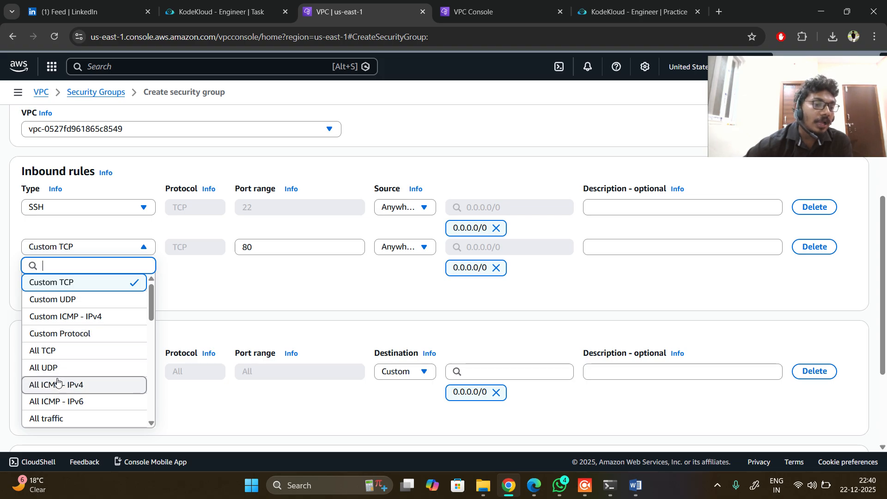
pyautogui.scroll(-1, 59, 418)
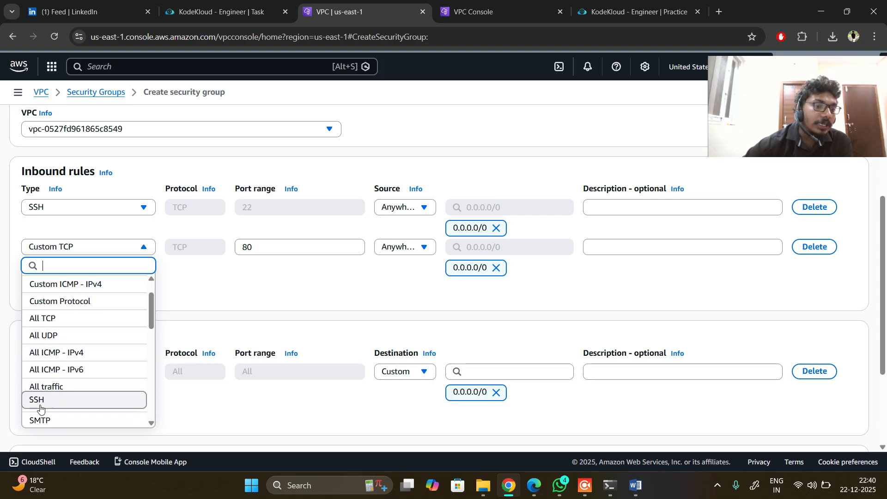
pyautogui.scroll(-1, 37, 410)
pyautogui.scroll(-4, 69, 407)
pyautogui.scroll(-6, 79, 404)
pyautogui.scroll(-1, 76, 356)
pyautogui.scroll(12, 69, 351)
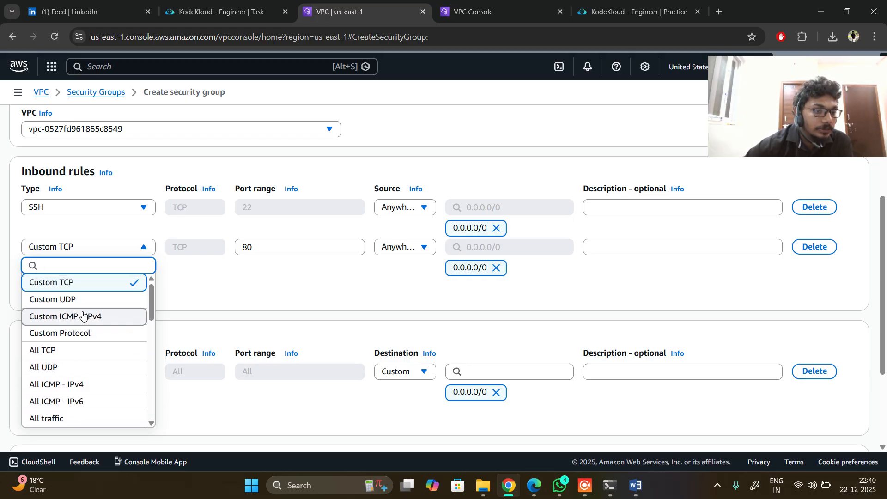
pyautogui.scroll(-3, 81, 319)
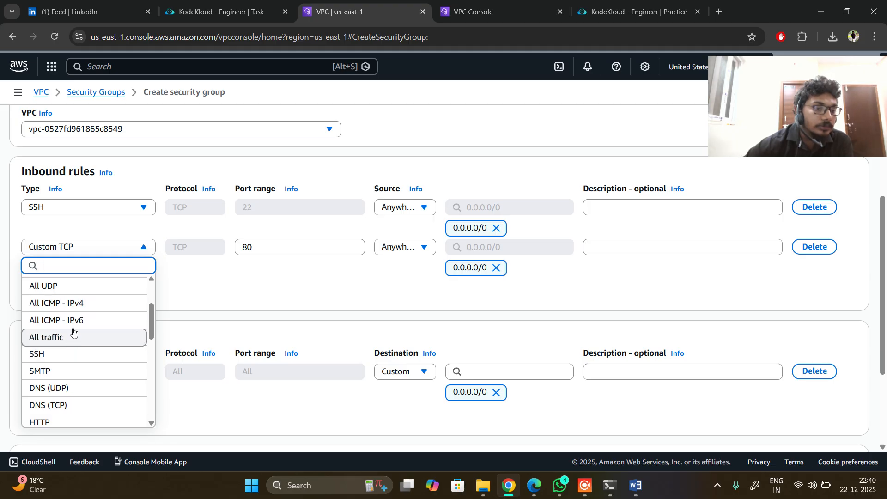
pyautogui.scroll(-1, 72, 342)
pyautogui.click(51, 407)
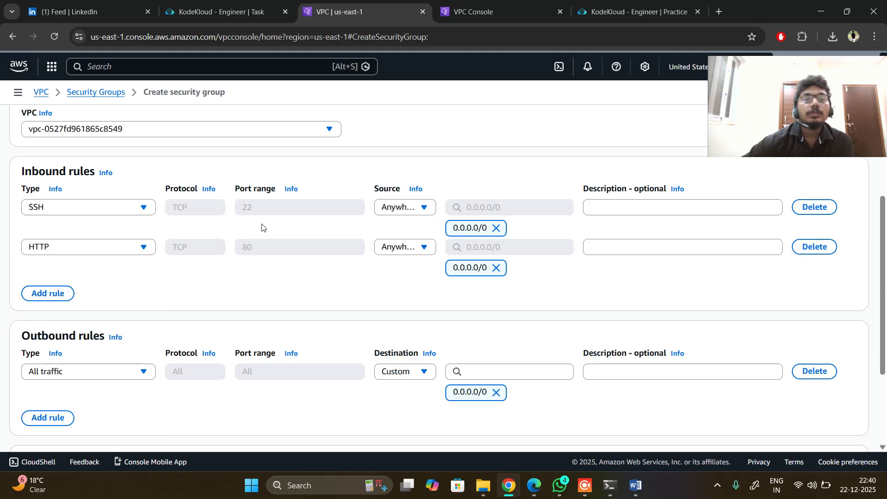
# - Add a third inbound rule allowing All traffic from source 0.0.0.0/0
pyautogui.click(48, 294)
pyautogui.click(97, 286)
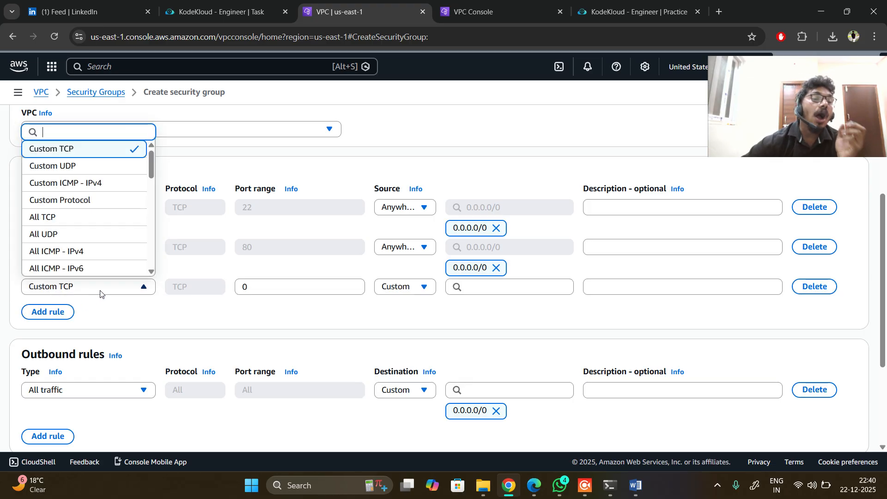
pyautogui.scroll(-3, 67, 224)
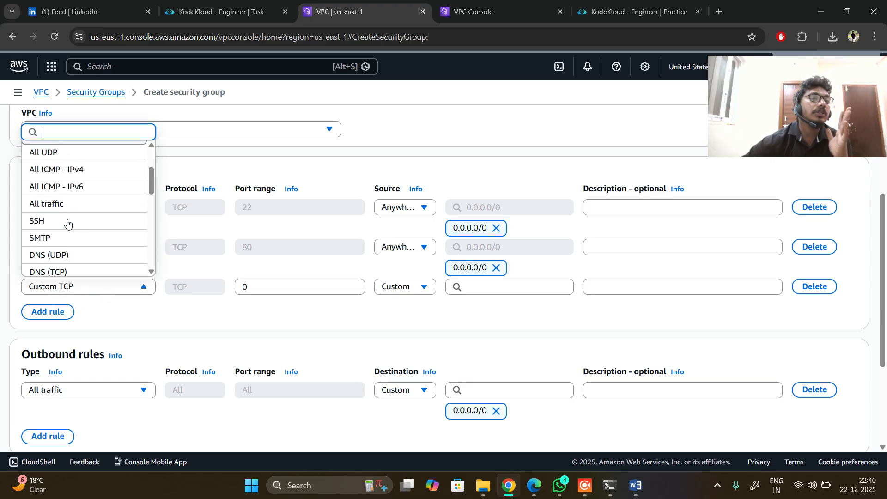
pyautogui.click(59, 207)
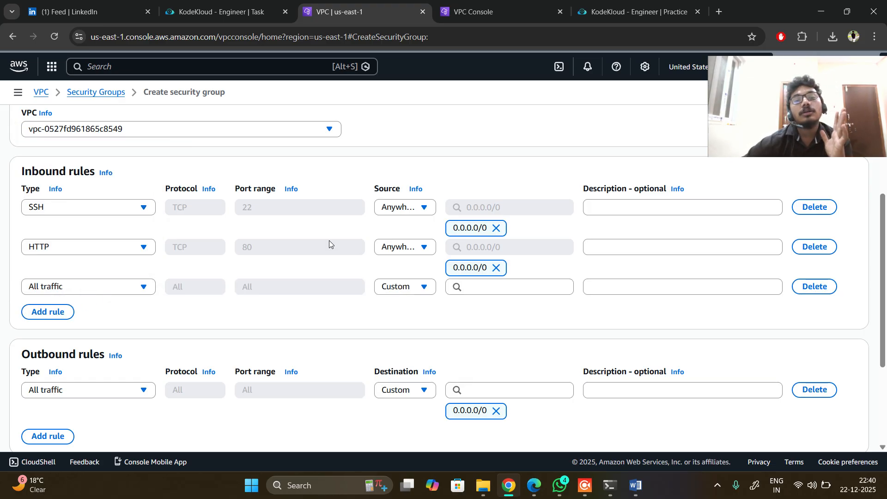
pyautogui.click(477, 287)
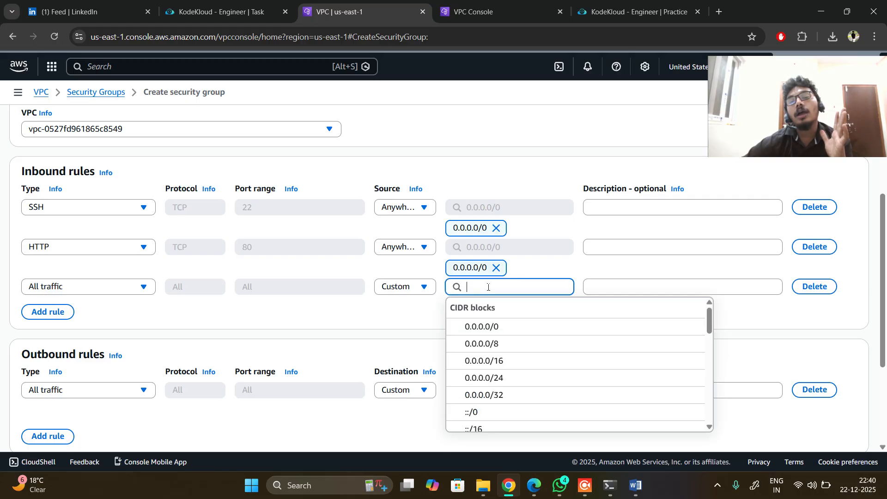
pyautogui.click(473, 327)
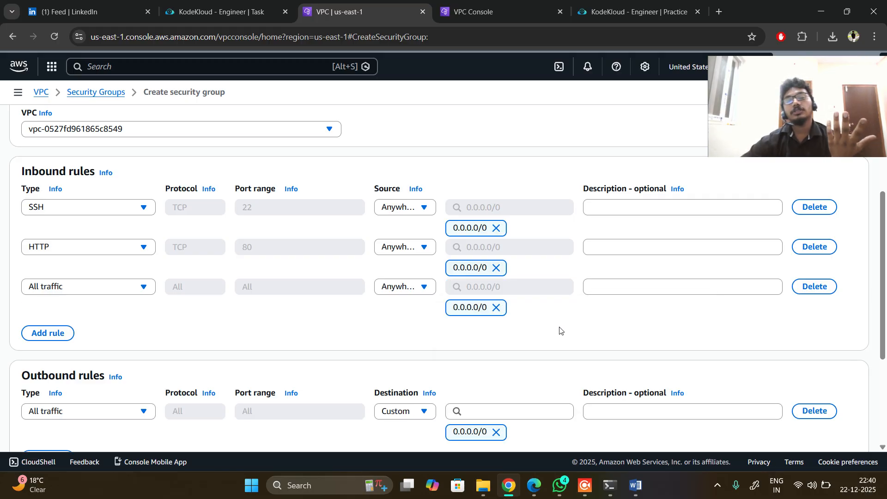
# - Enter the description "createing security groups" and create the security group
pyautogui.scroll(-3, 560, 331)
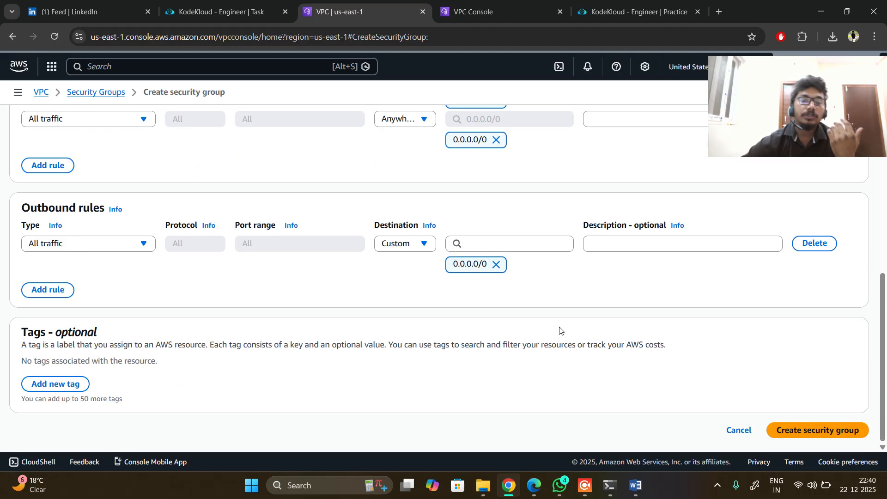
pyautogui.click(798, 437)
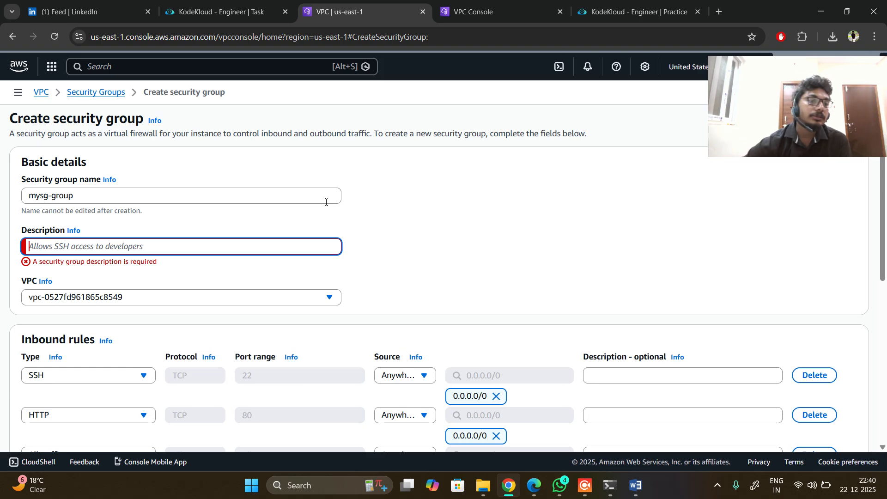
pyautogui.write('ce')
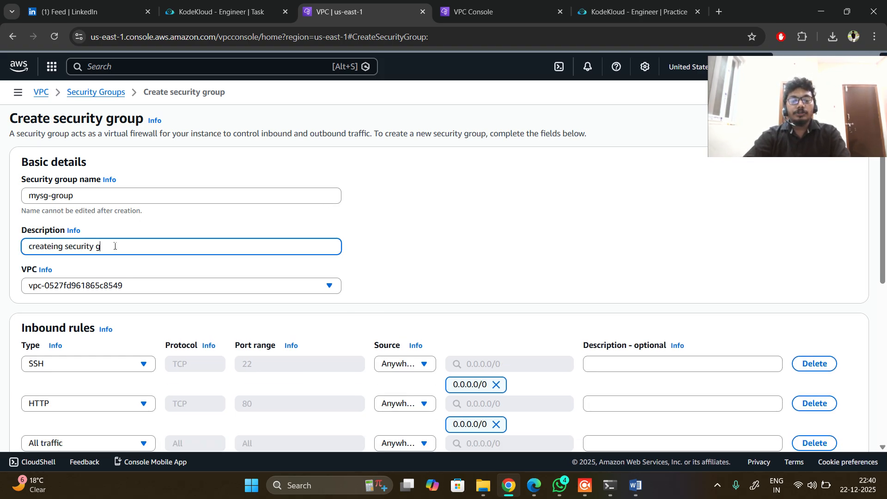
pyautogui.scroll(-7, 115, 247)
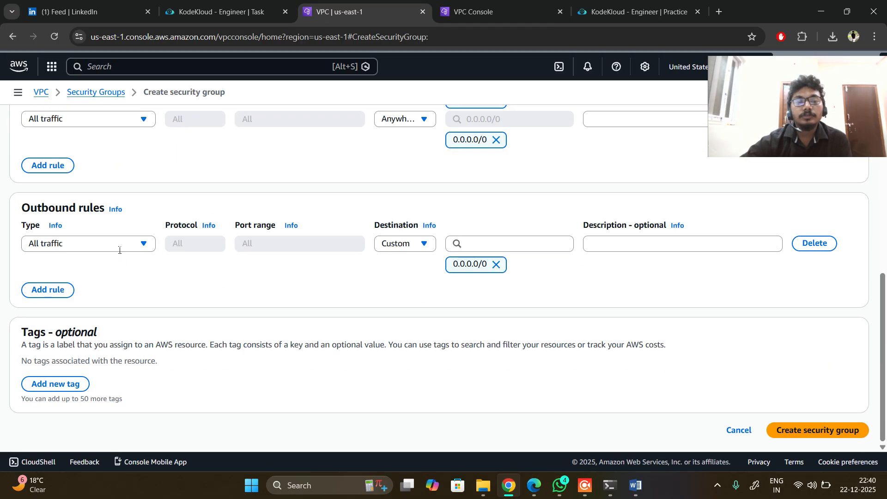
pyautogui.click(823, 435)
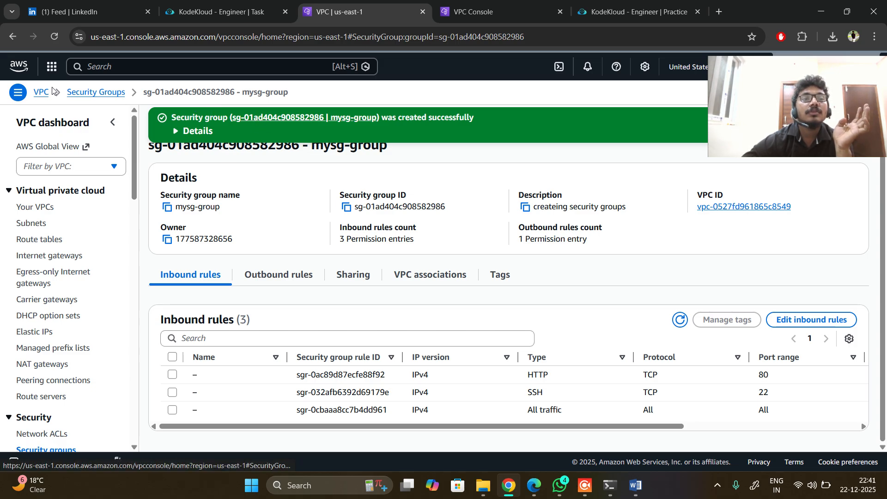
# - Review the Security Groups list for mysg-group, and switch to the KodeKloud list of daily tasks
pyautogui.click(82, 93)
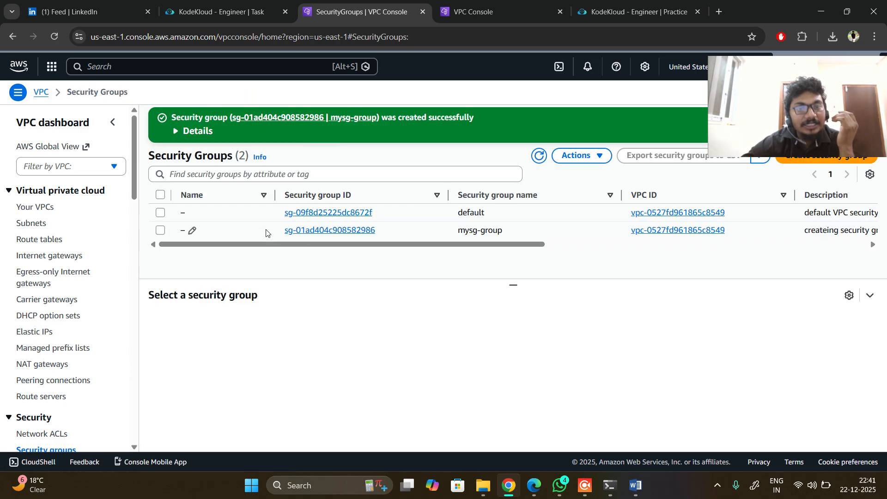
pyautogui.moveTo(493, 245)
pyautogui.mouseDown()
pyautogui.moveTo(517, 249)
pyautogui.moveTo(488, 248)
pyautogui.mouseUp()
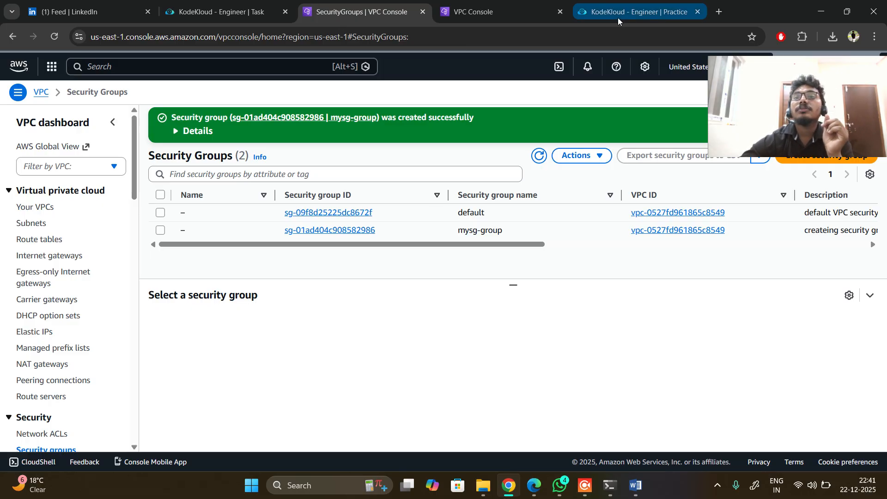
pyautogui.click(618, 4)
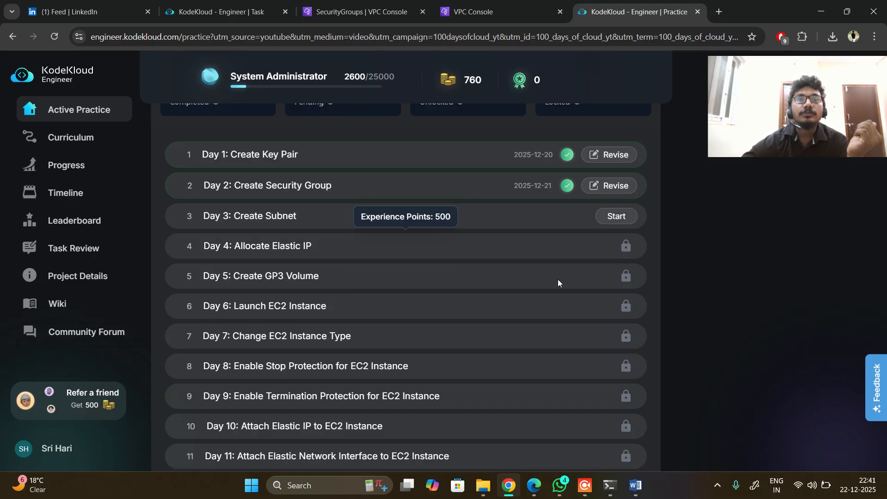
# - Return to the xfusion-subnet task, submit it for checking, confirm it as completed, and read the completion message
pyautogui.click(217, 11)
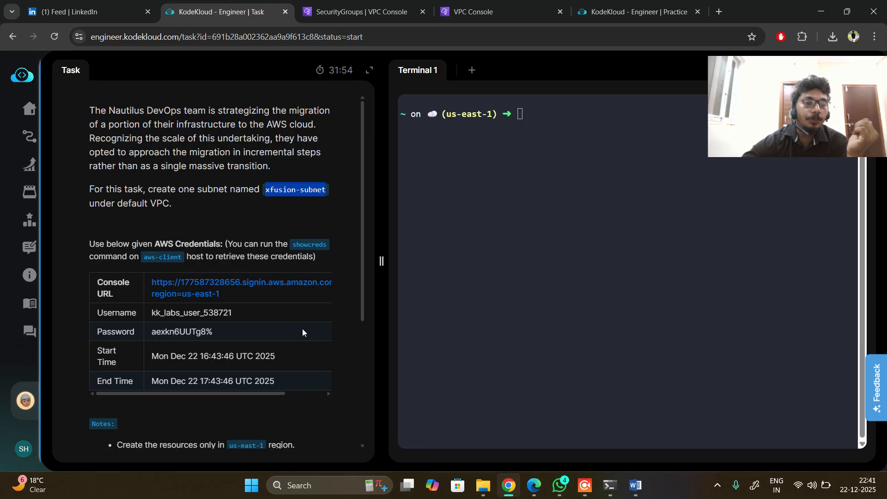
pyautogui.scroll(-4, 302, 329)
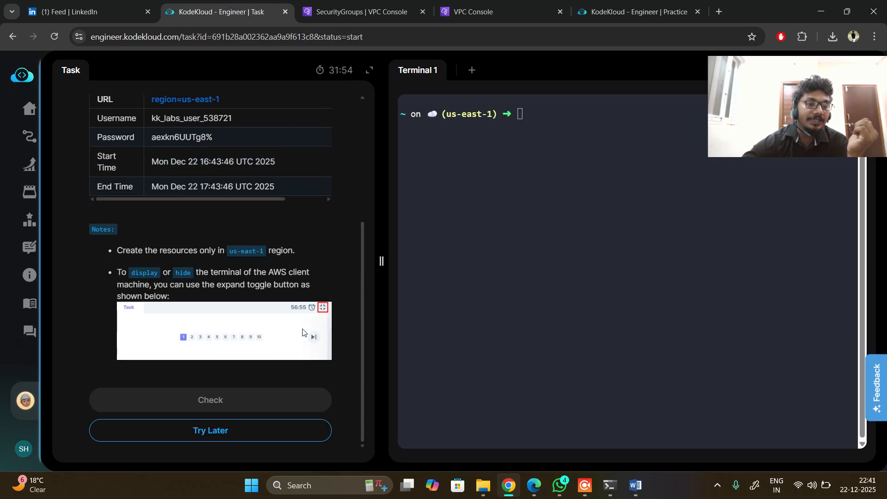
pyautogui.click(210, 401)
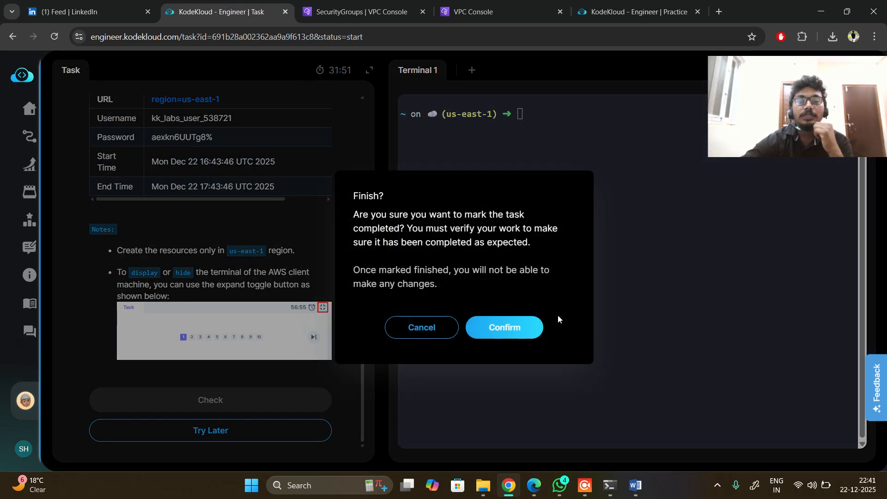
pyautogui.click(522, 339)
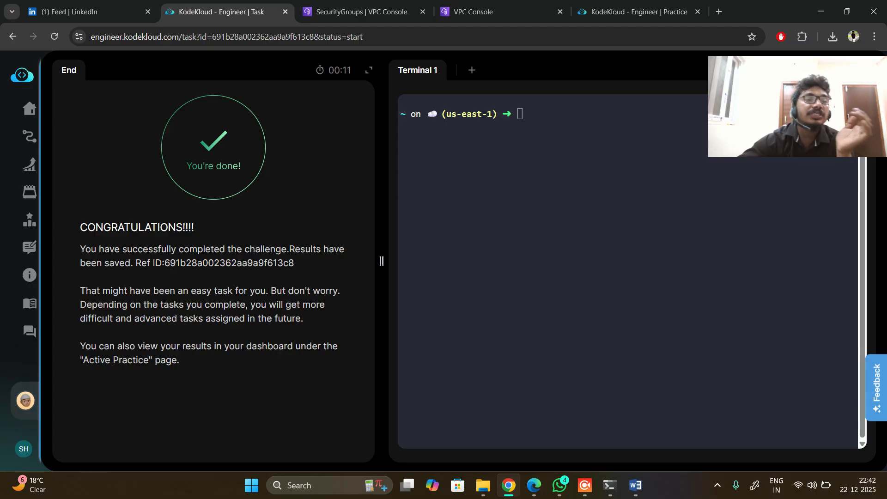
pyautogui.doubleClick(241, 249)
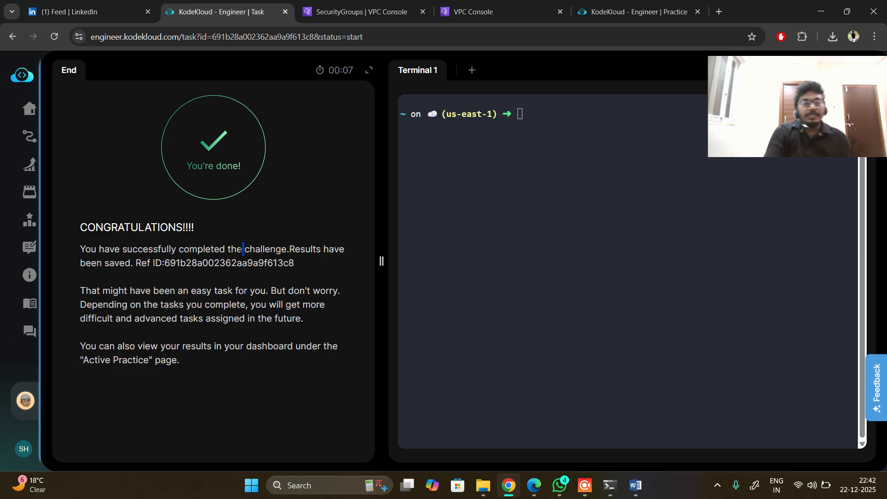
pyautogui.tripleClick(186, 259)
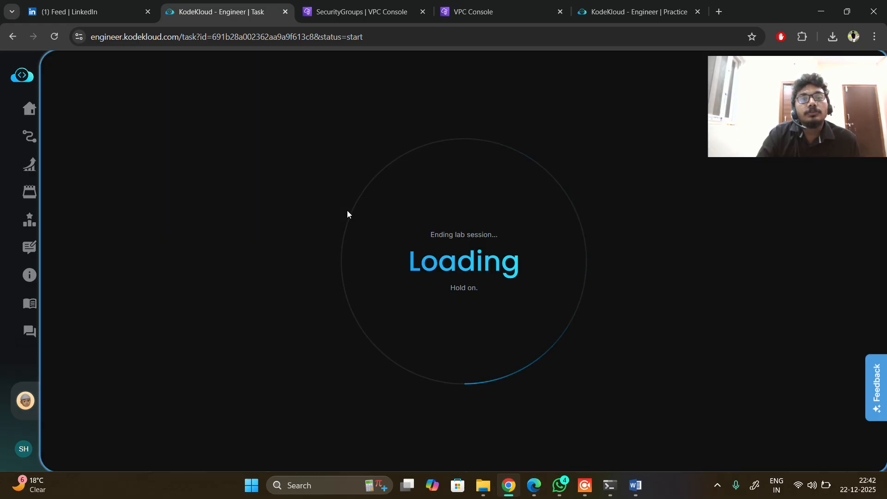
# - Submit the lab feedback with "No issues faced" selected, and dismiss the streak and congratulations pop-ups
pyautogui.click(318, 235)
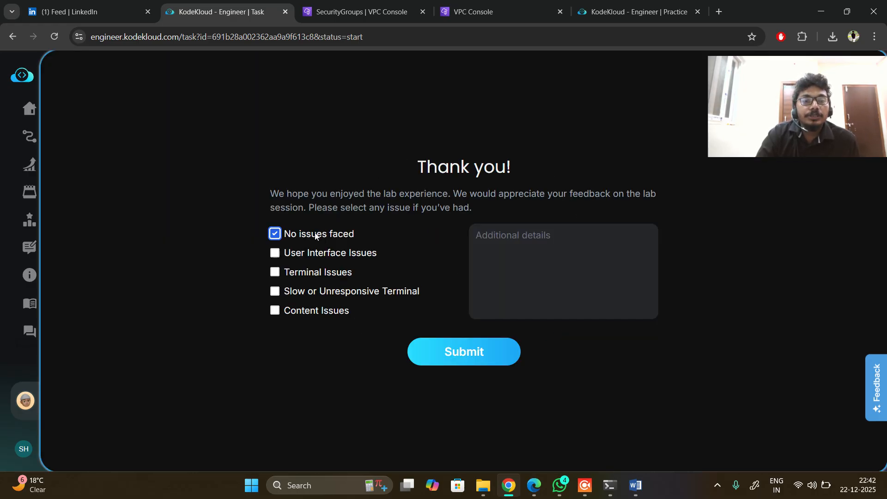
pyautogui.click(446, 356)
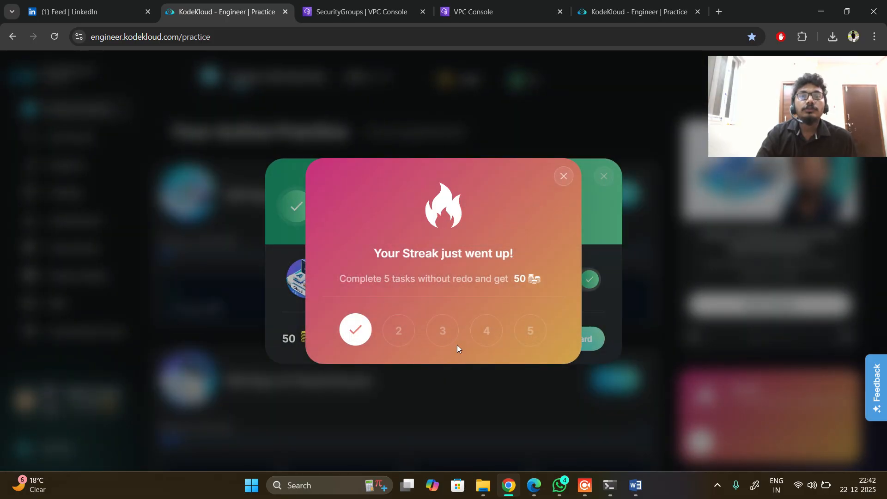
pyautogui.click(571, 174)
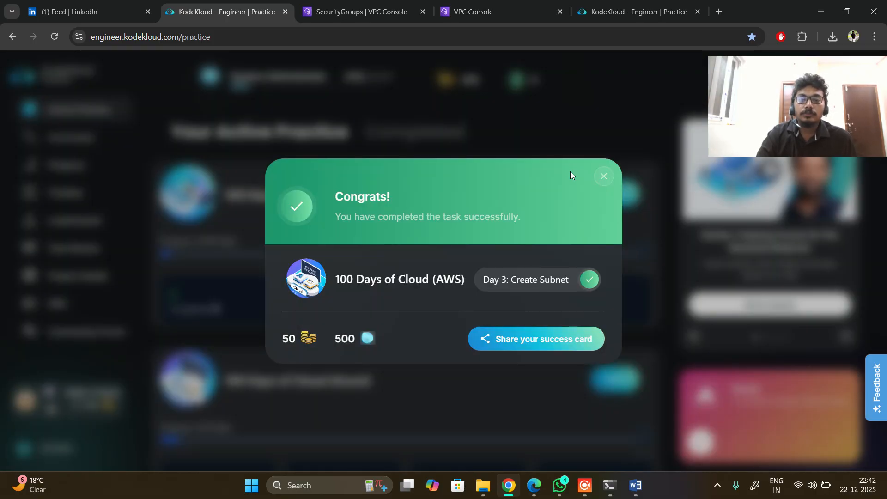
pyautogui.click(604, 177)
# - Expand the 100 Days of Cloud (AWS) task list and check the status of Day 3: Create Subnet
pyautogui.scroll(-6, 365, 303)
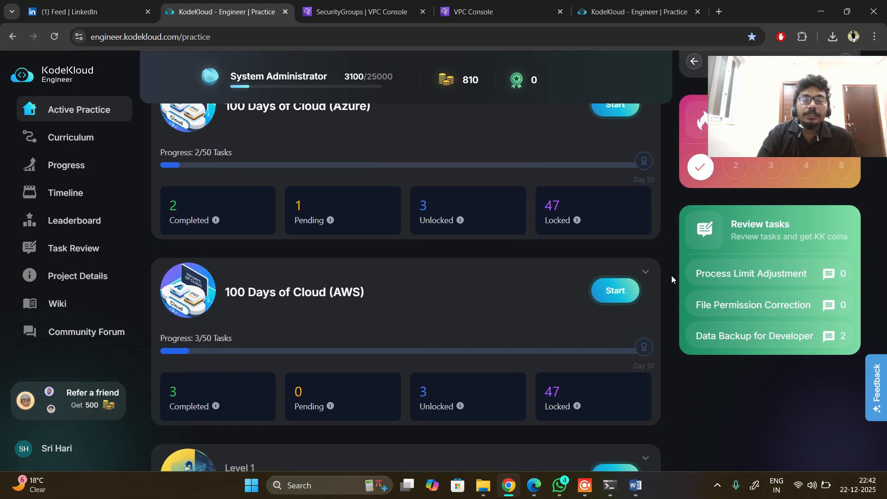
pyautogui.click(646, 270)
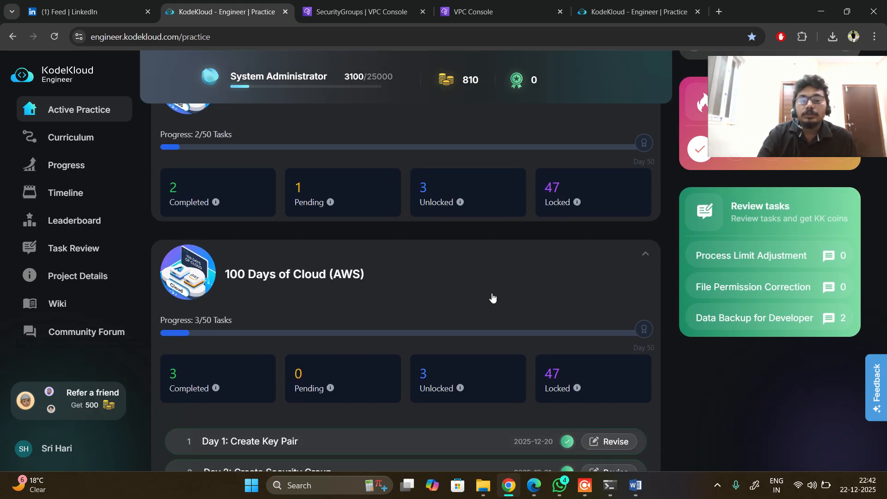
pyautogui.scroll(-4, 492, 296)
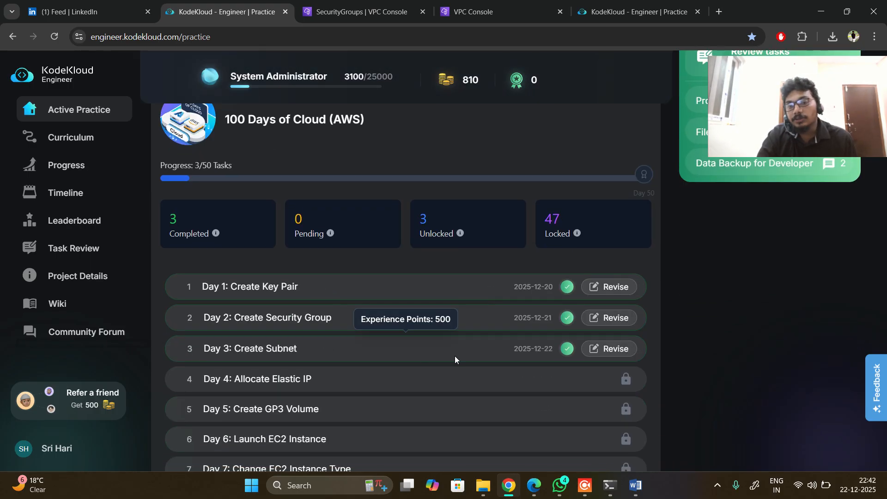